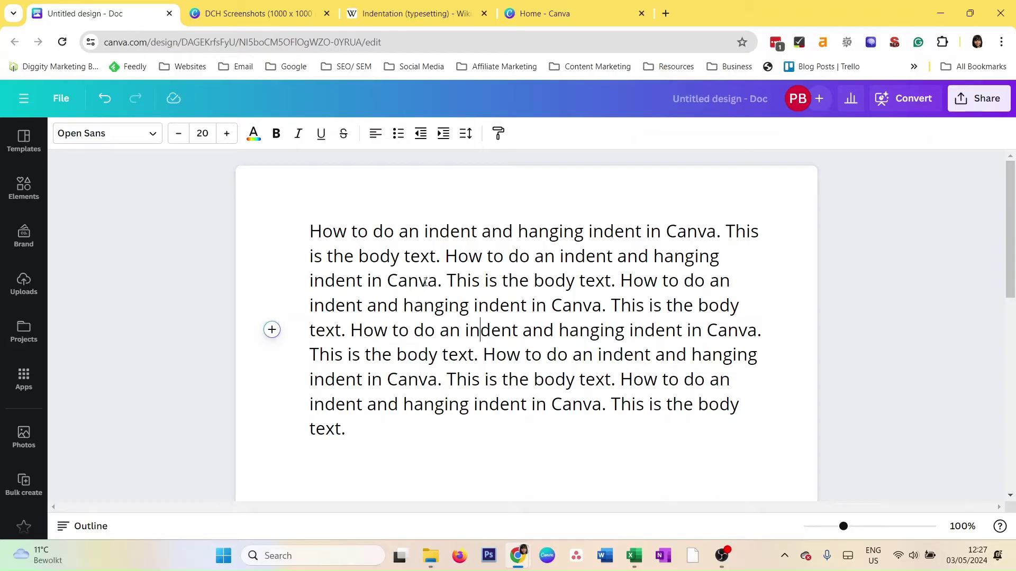
Examine the first-line, hanging and block indentation examples in the Wikipedia article on indentation
key("ctrl+Tab")
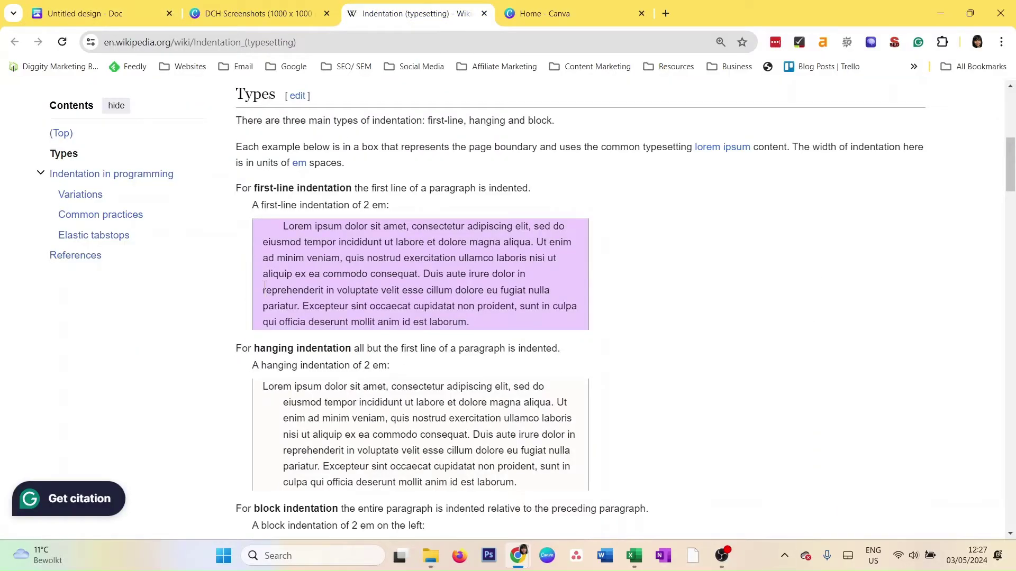
left_click_drag(256, 189, 340, 190)
left_click(336, 232)
scroll(300, 360, "down", 1)
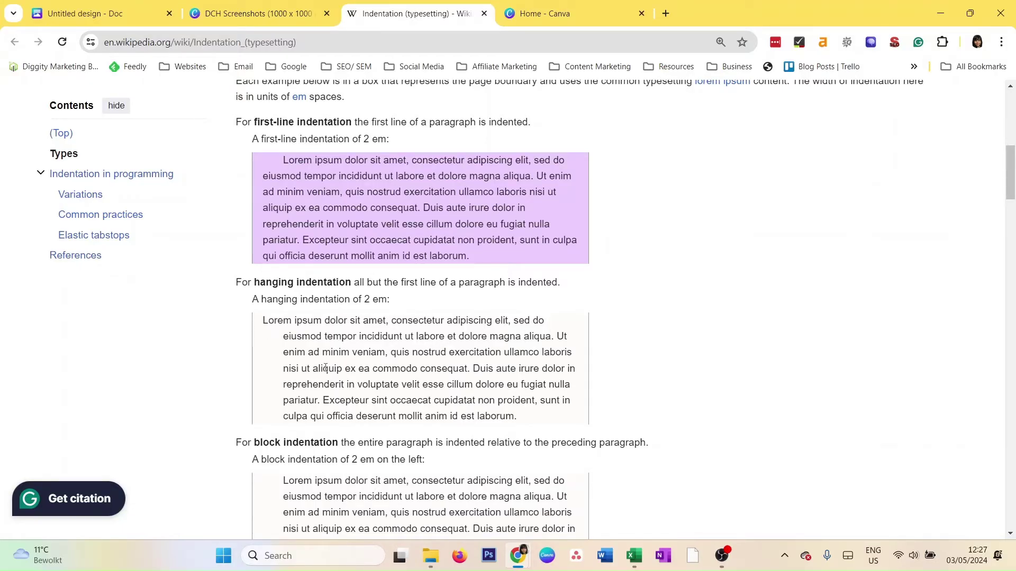
scroll(327, 374, "down", 2)
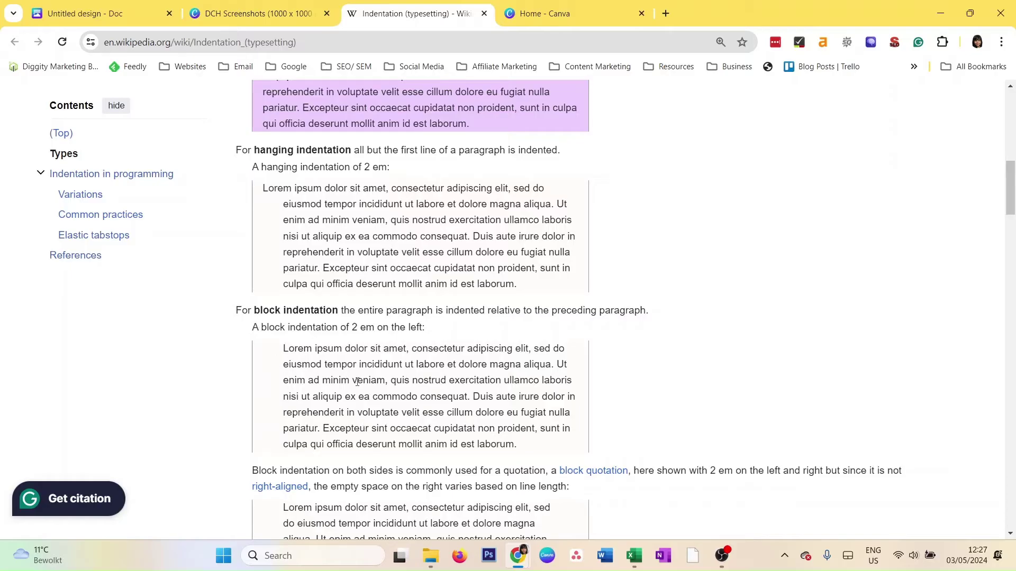
scroll(321, 424, "down", 2)
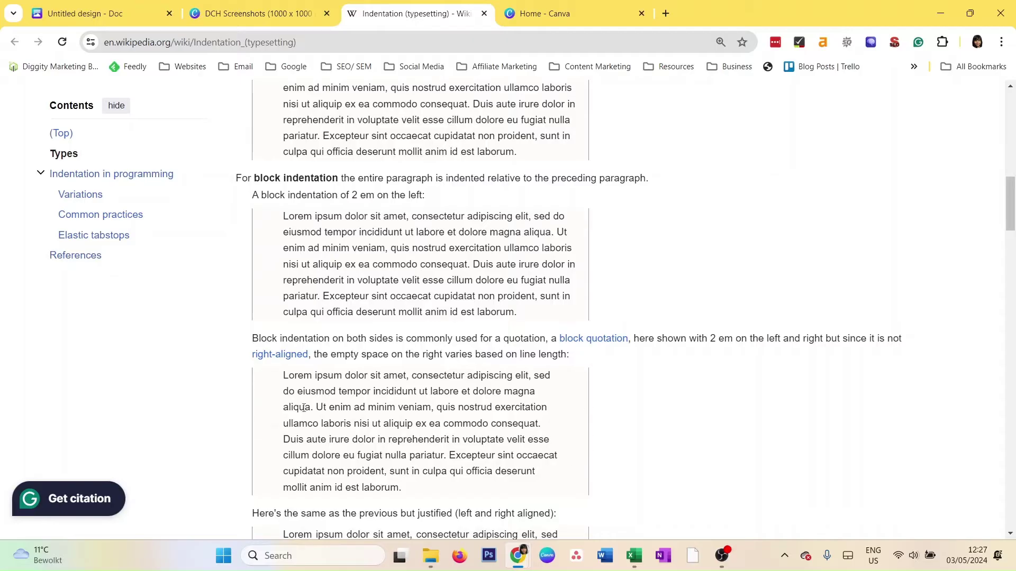
scroll(304, 408, "down", 3)
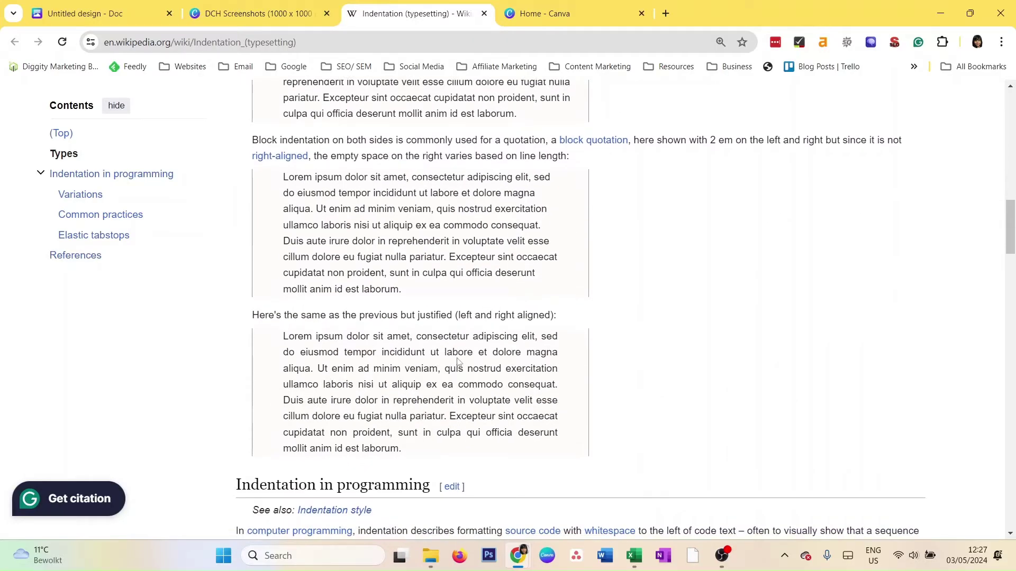
scroll(506, 382, "down", 1)
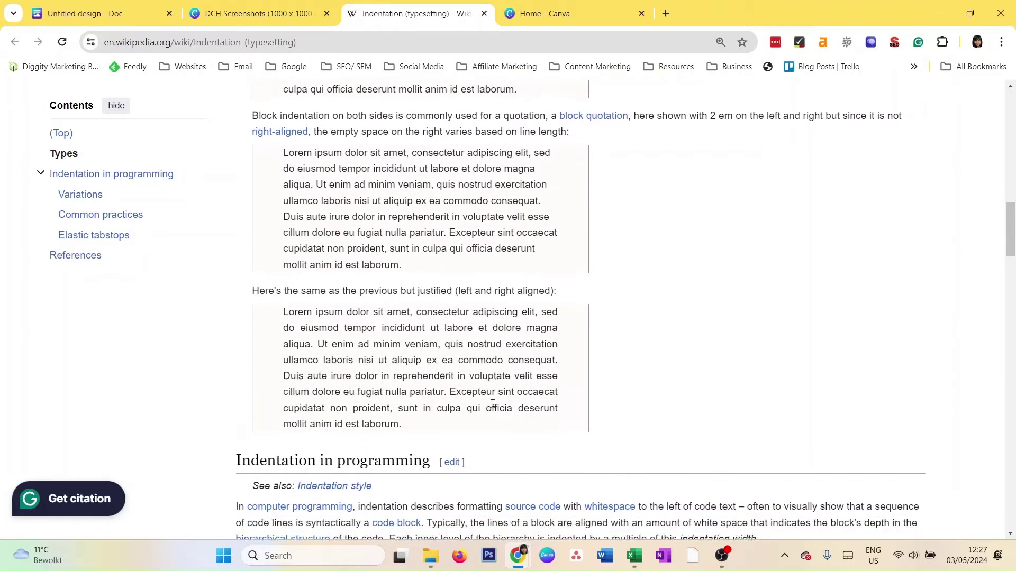
scroll(492, 408, "up", 8)
scroll(499, 402, "up", 1)
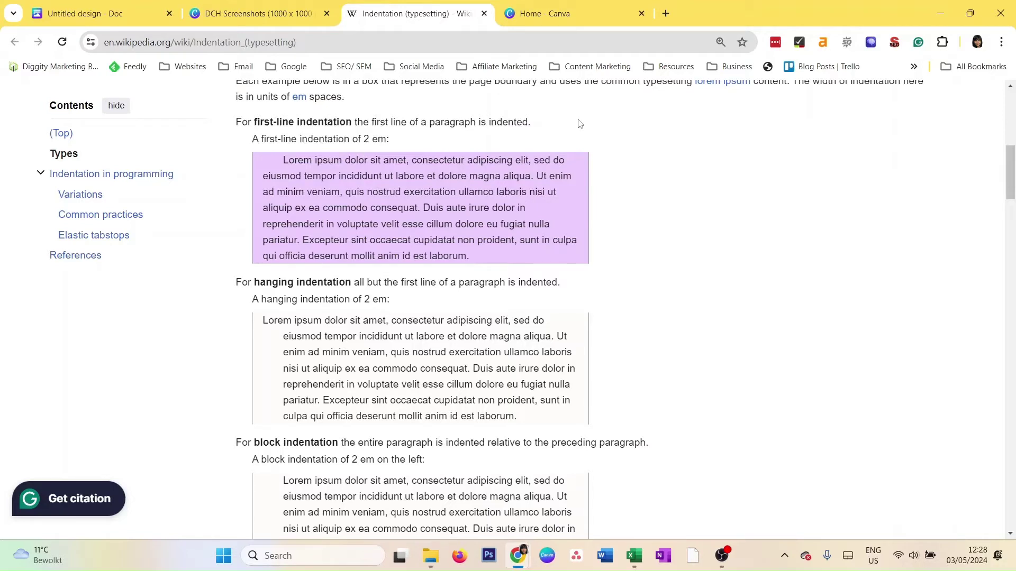
Switch to the DCH Screenshots design and select the body text box on page 9
left_click(252, 6)
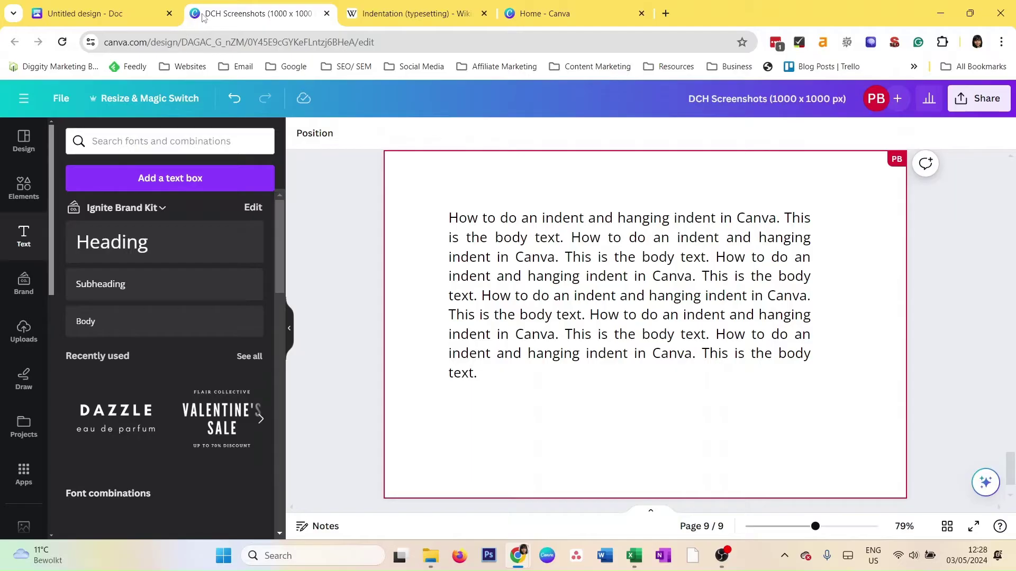
left_click(581, 317)
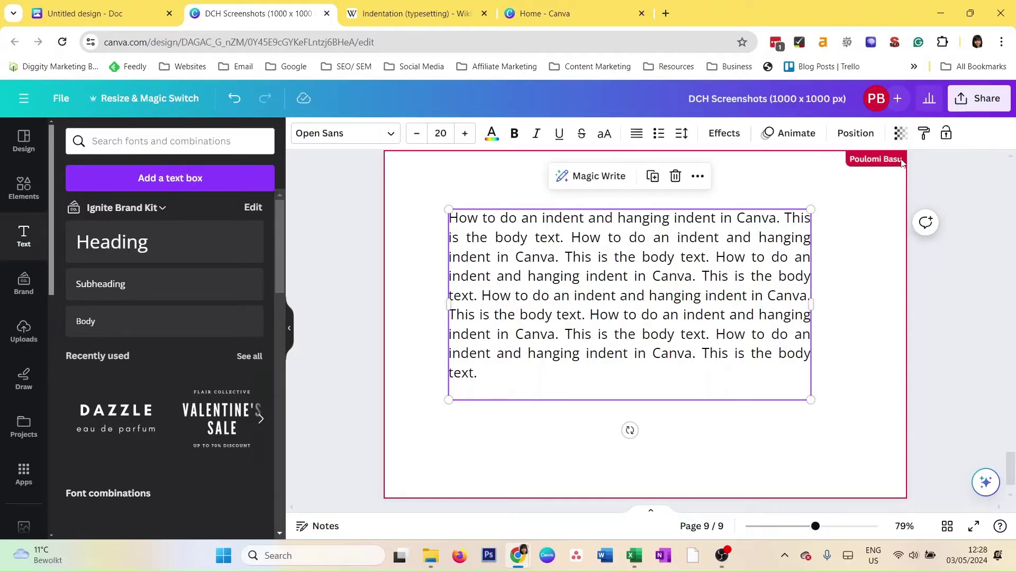
left_click(902, 162)
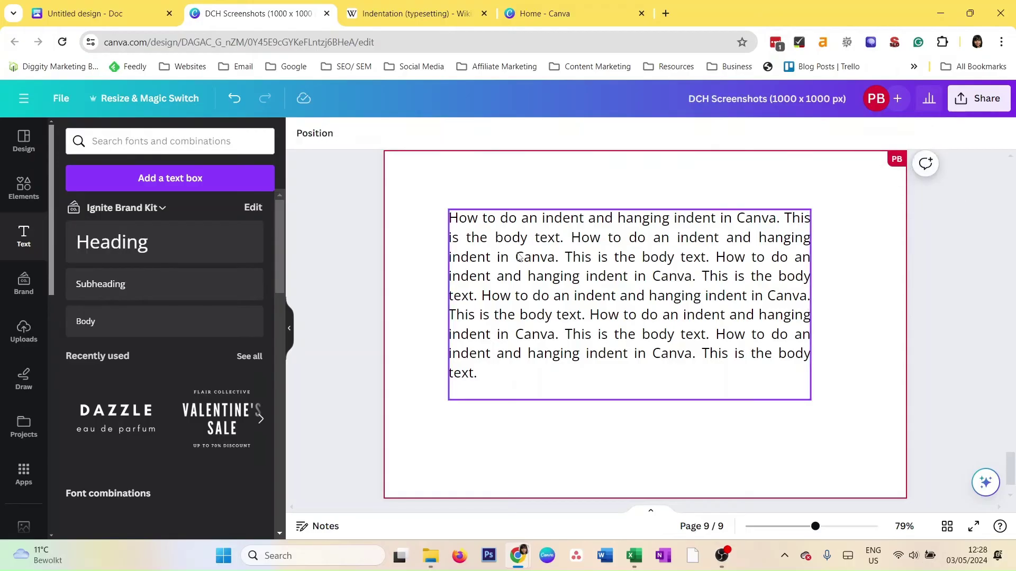
left_click(550, 279)
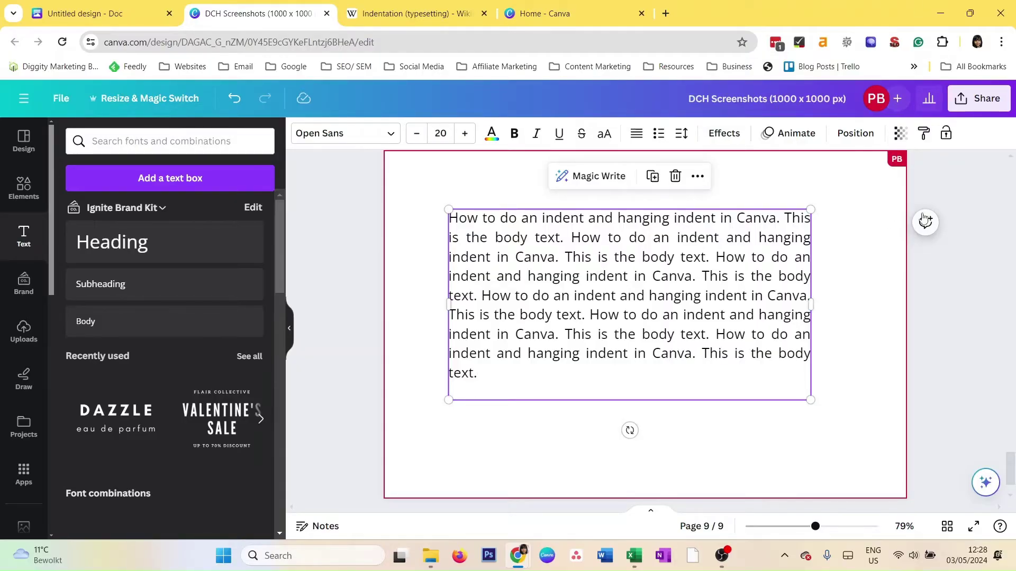
Look through the suggested formats for creating a new design from the Canva home page
left_click(571, 11)
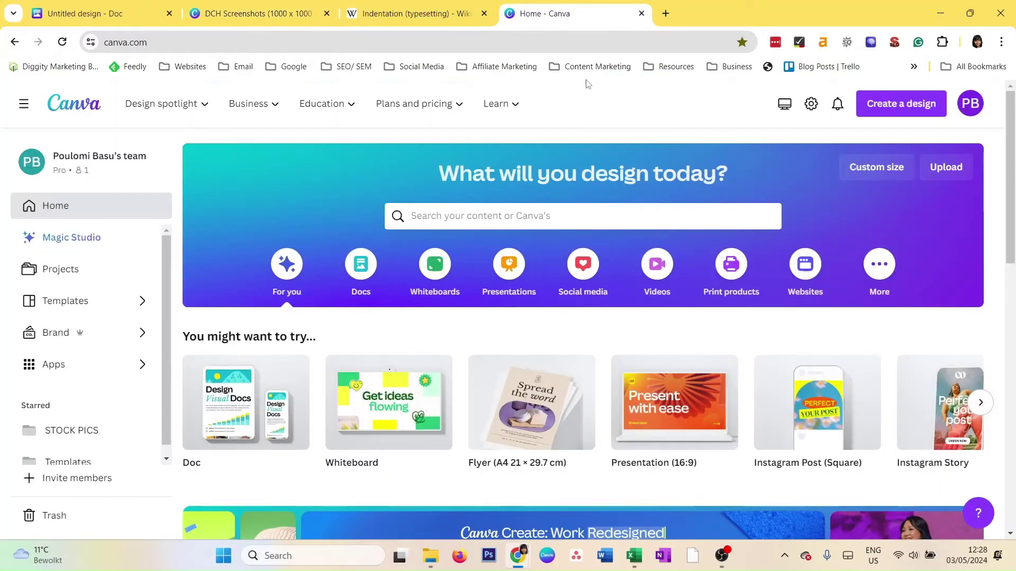
left_click(859, 106)
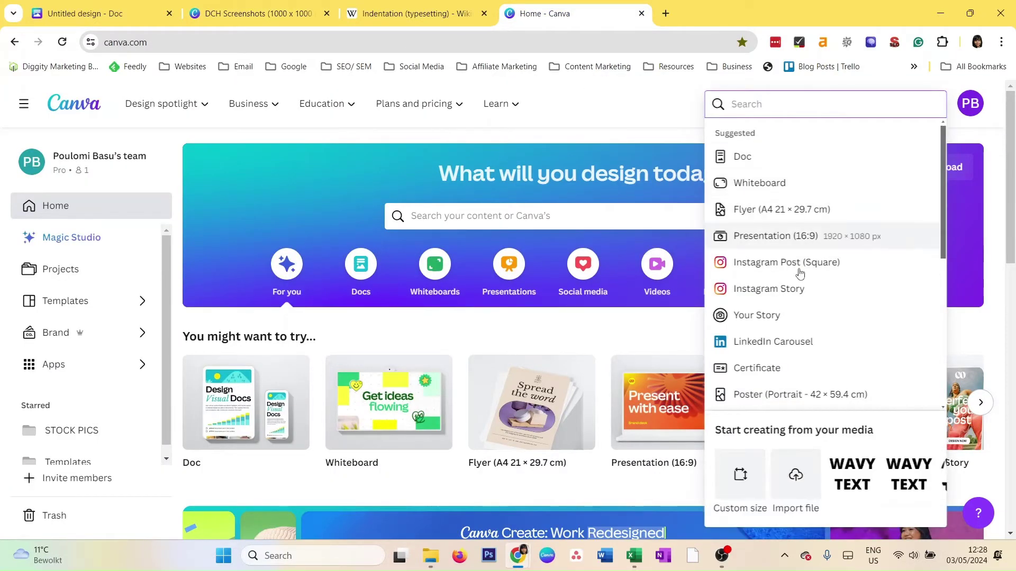
scroll(785, 352, "down", 2)
scroll(784, 352, "down", 3)
left_click(566, 132)
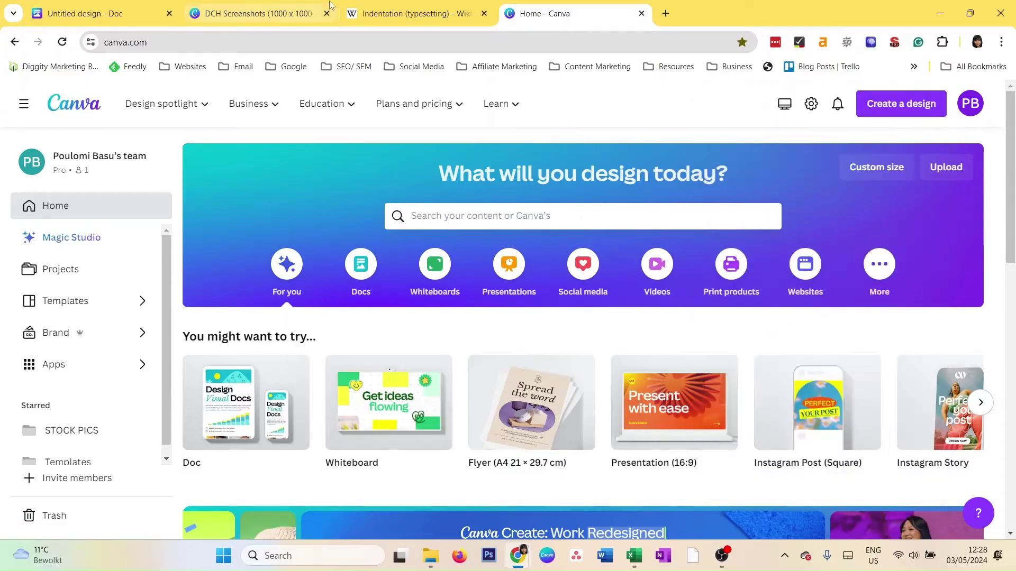
Return to the DCH Screenshots design and indent the paragraph's first line with leading spaces
left_click(412, 6)
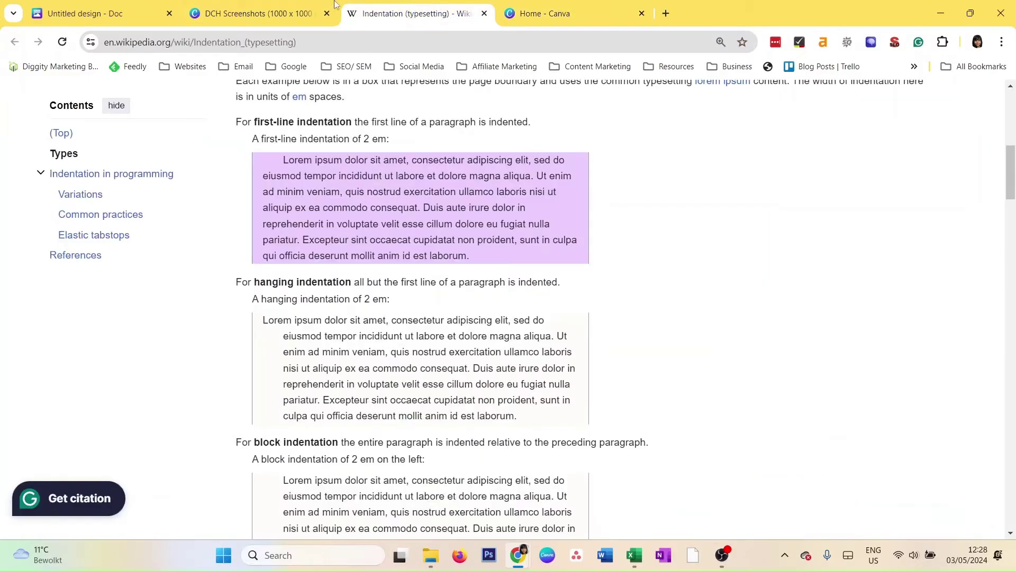
left_click(317, 6)
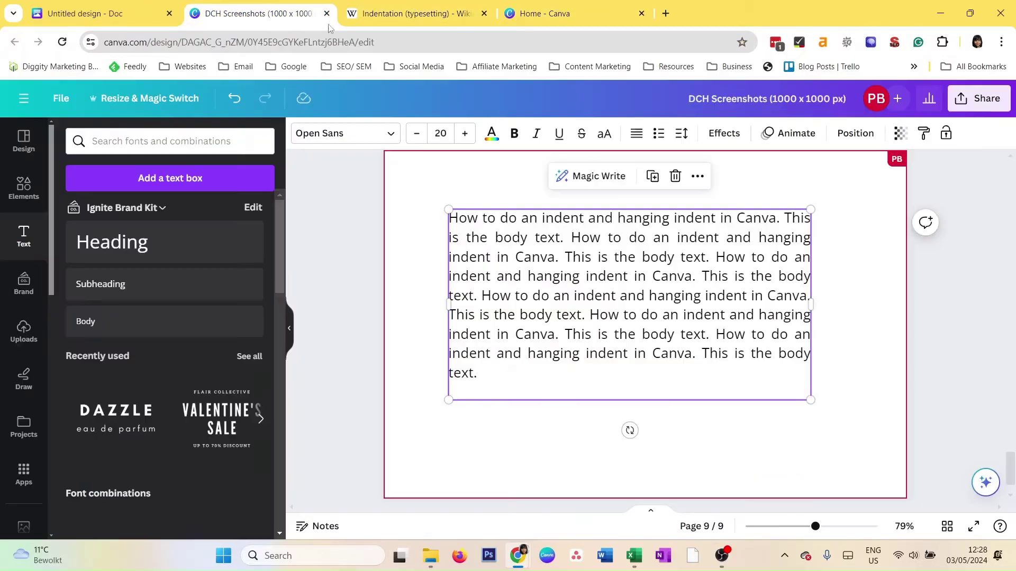
double_click(603, 315)
left_click(536, 275)
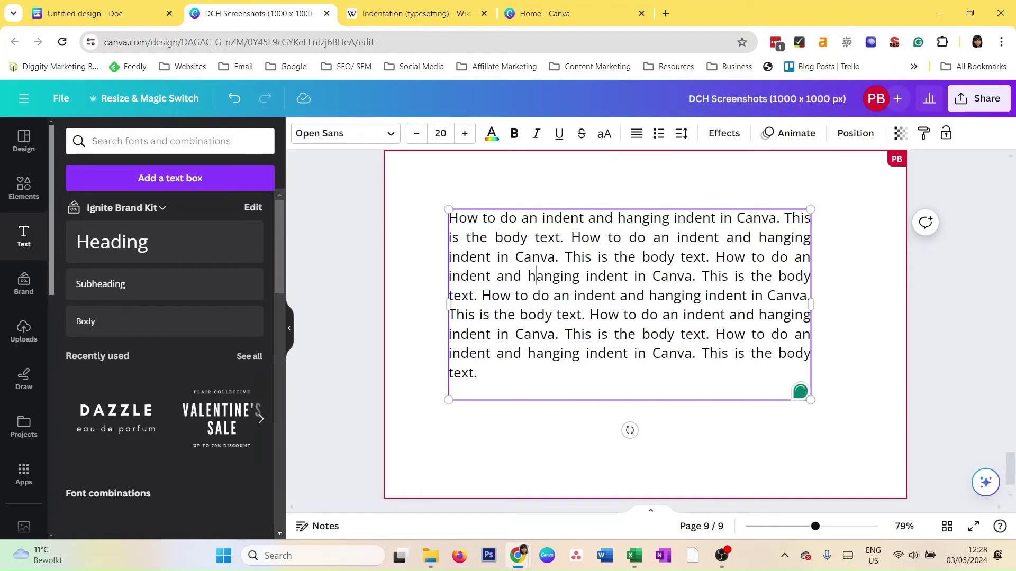
left_click(490, 376)
left_click_drag(479, 374, 444, 216)
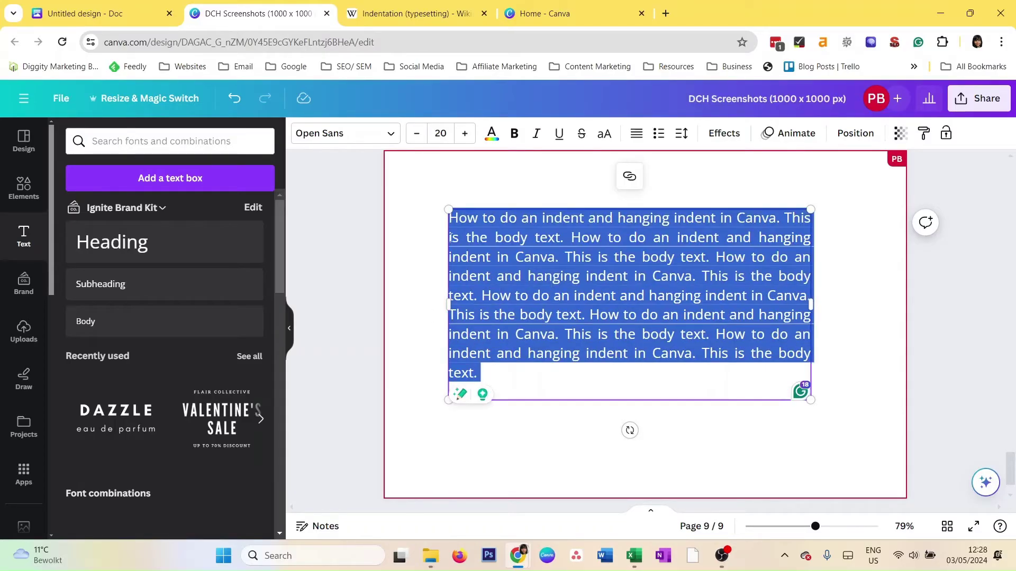
left_click(449, 224)
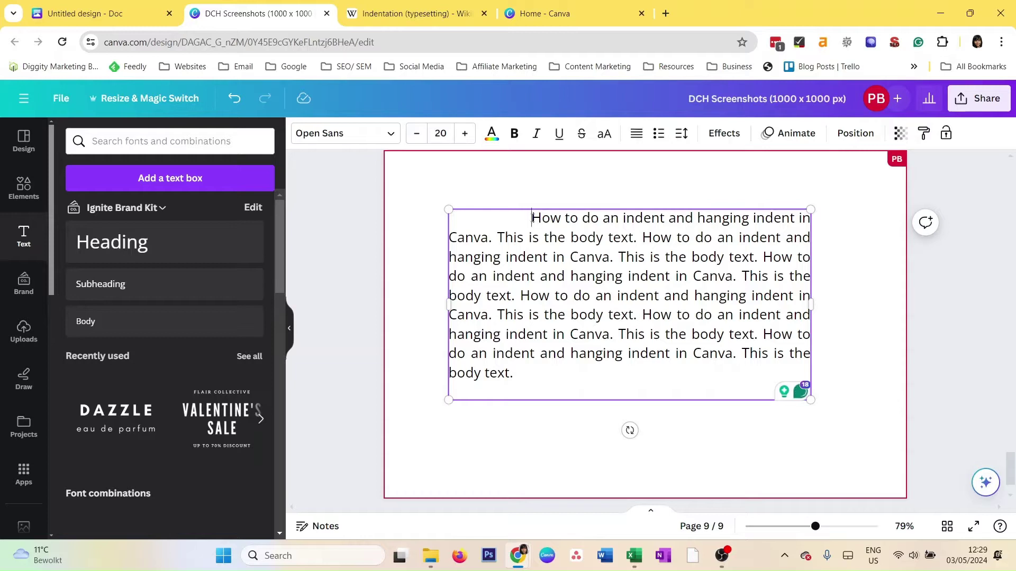
Delete the blank space in front of the paragraph's first line
left_click_drag(531, 217, 450, 212)
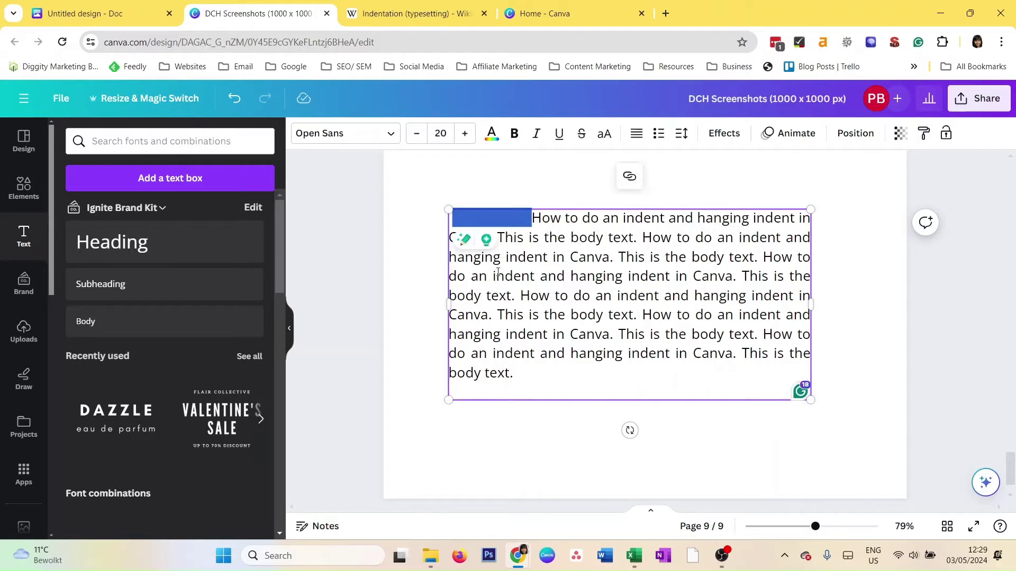
key("BackSpace")
left_click(480, 237)
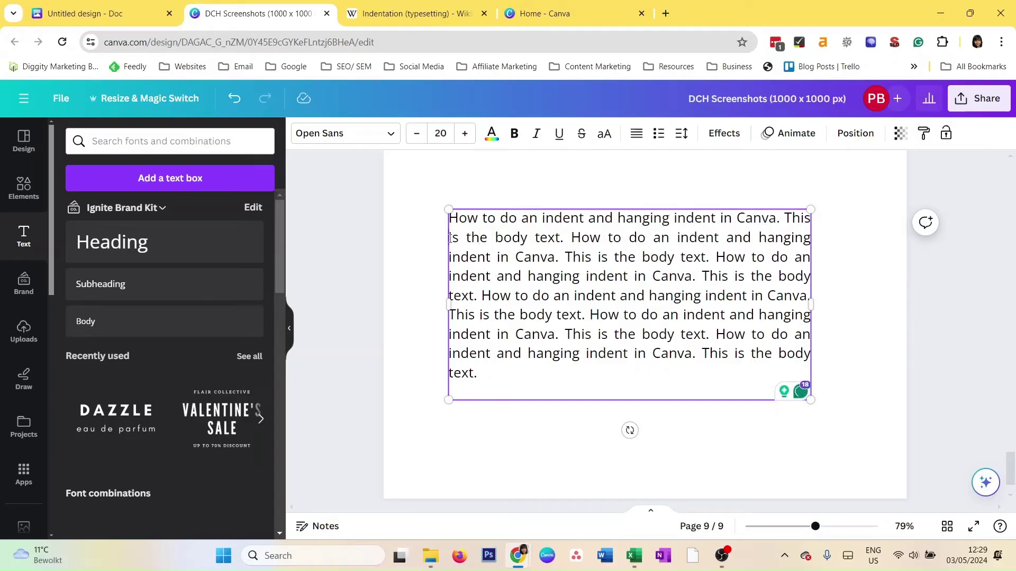
left_click_drag(451, 238, 483, 379)
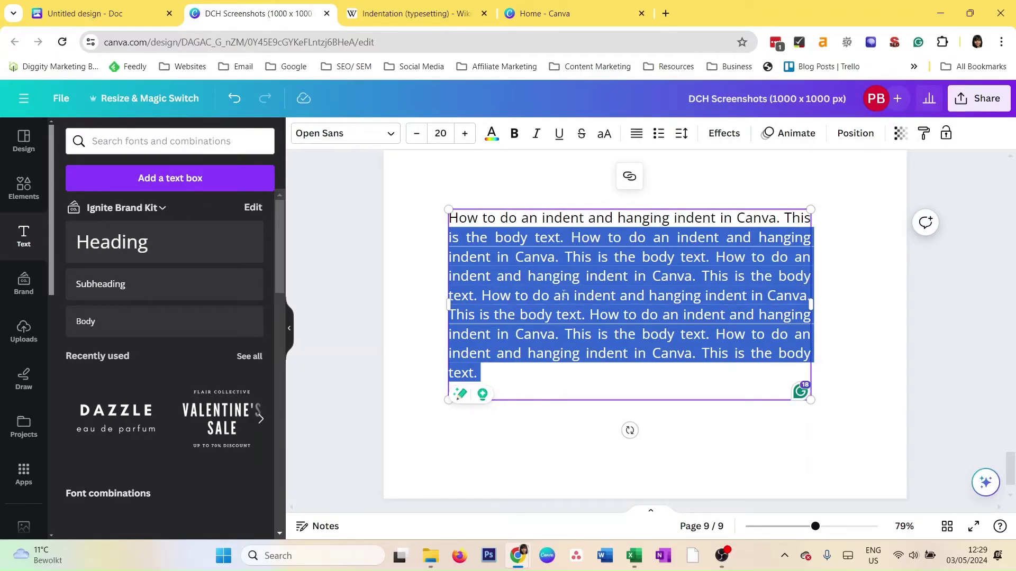
left_click(532, 259)
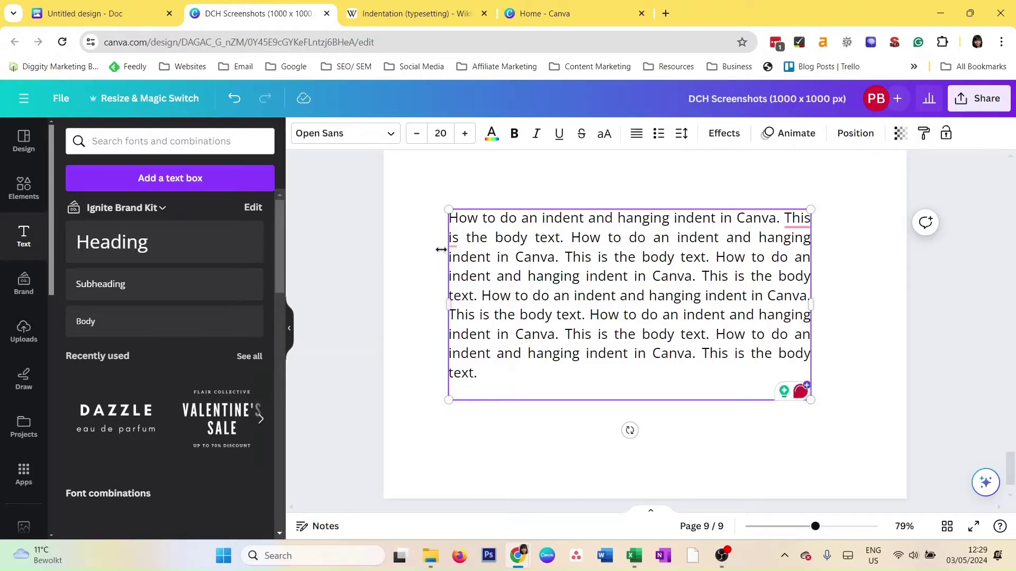
mouse_move(454, 239)
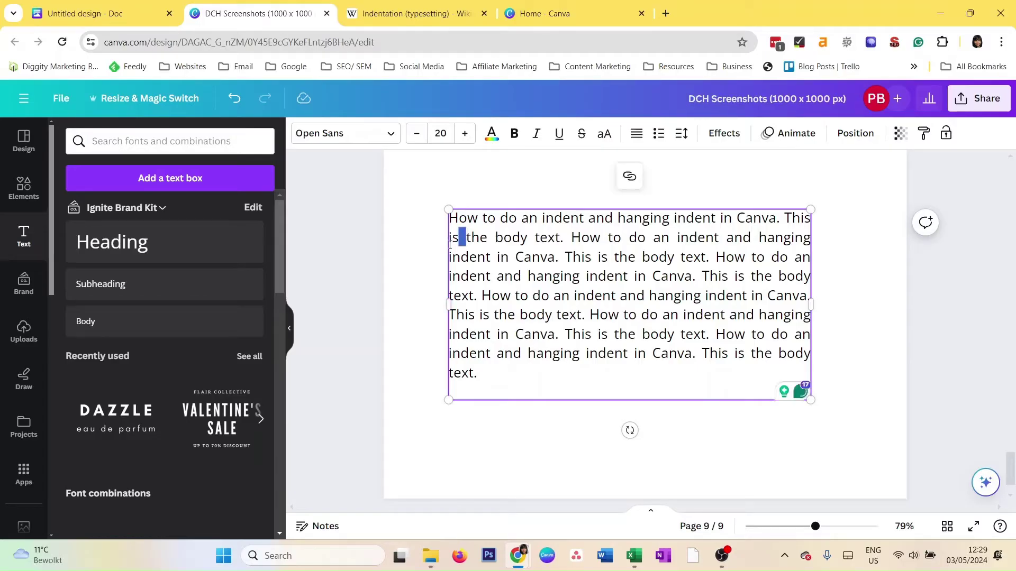
left_click(523, 218)
double_click(524, 225)
left_click(793, 219)
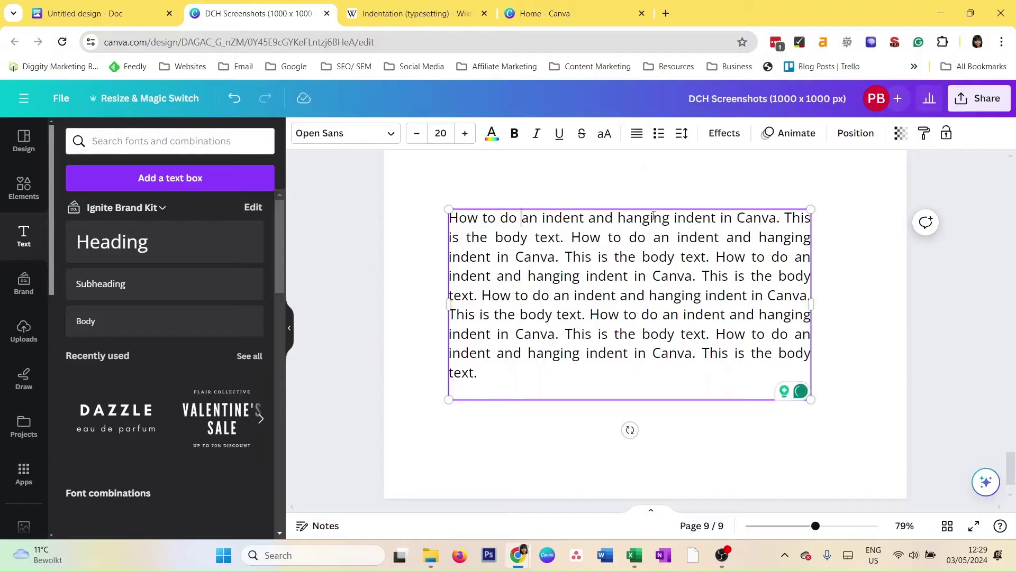
key("ctrl+a")
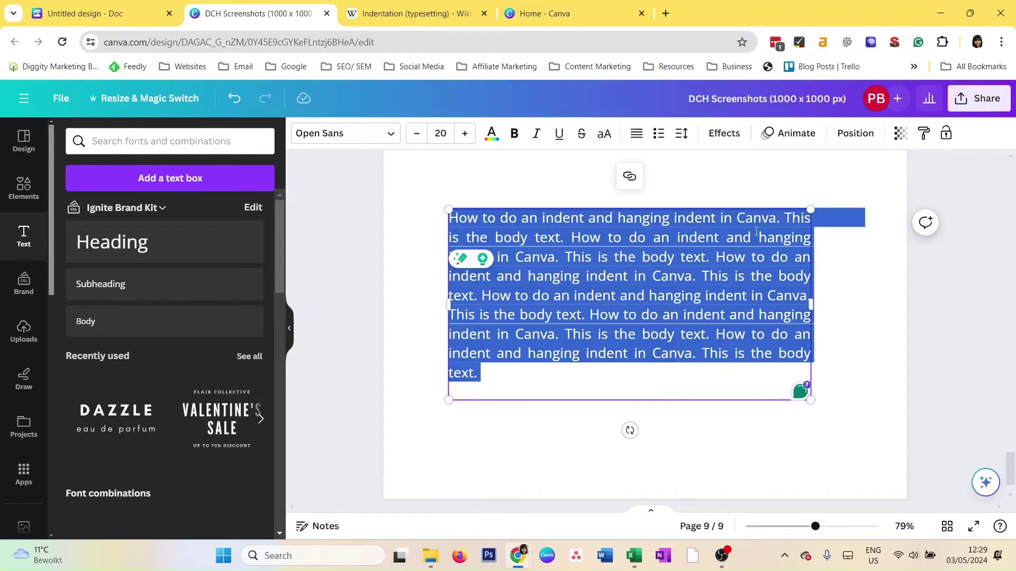
key("Left")
key("ctrl+shift+Right")
key("ctrl+shift+Right")
key("ctrl+shift+Right")
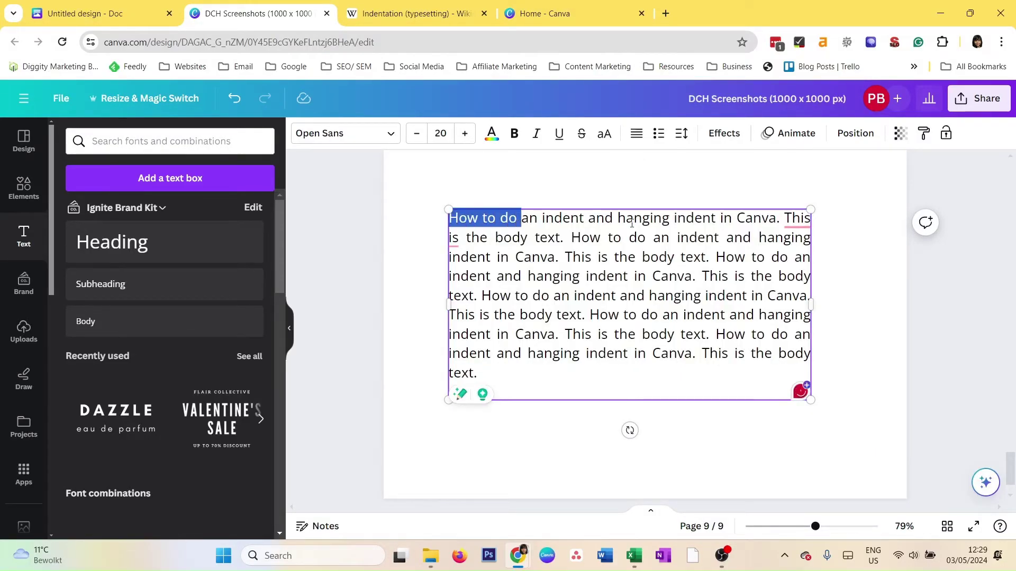
key("ctrl+shift+Right")
key("ctrl+shift+Right")
key("ctrl+shift+Right")
key("ctrl+shift+Right")
key("ctrl+shift+Right")
key("ctrl+a")
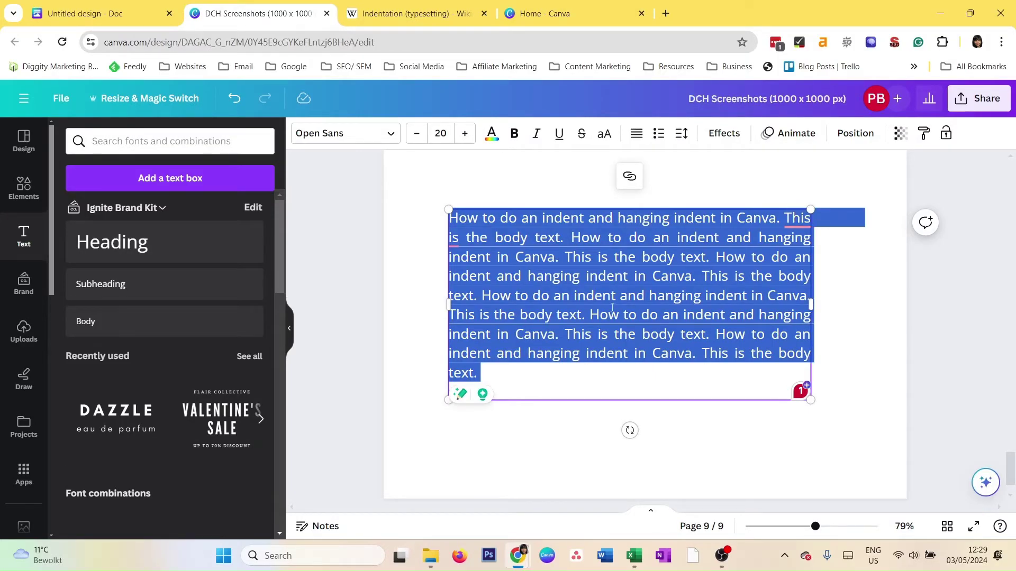
key("Escape")
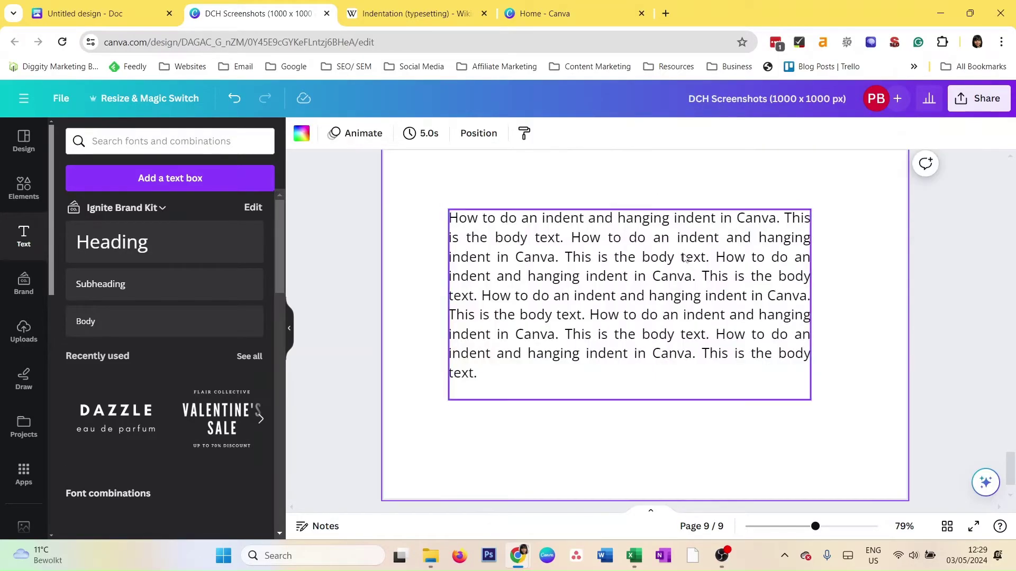
Left-align the body paragraph and place the cursor near the start of its second line
left_click(636, 133)
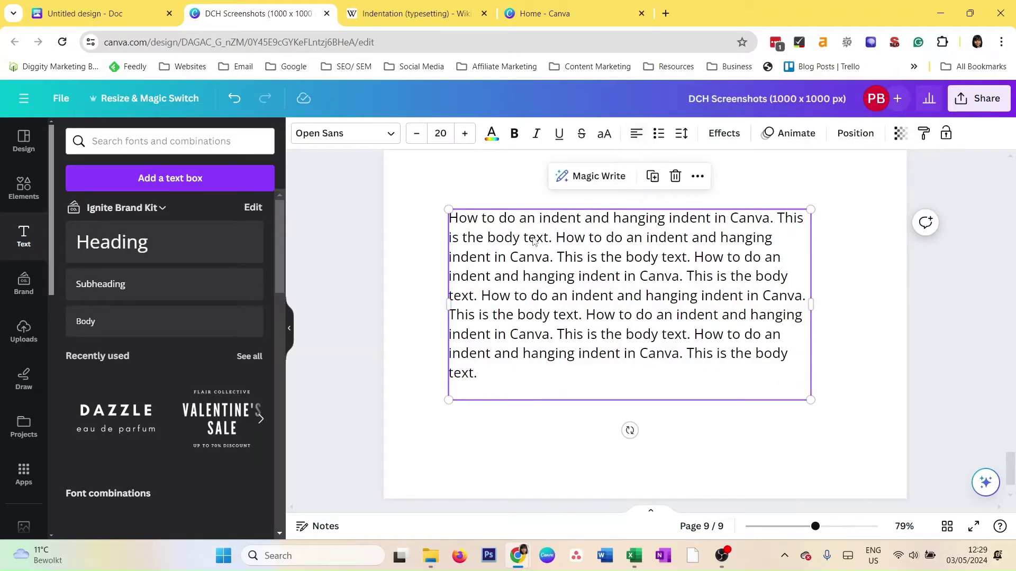
left_click(527, 237)
left_click(453, 237)
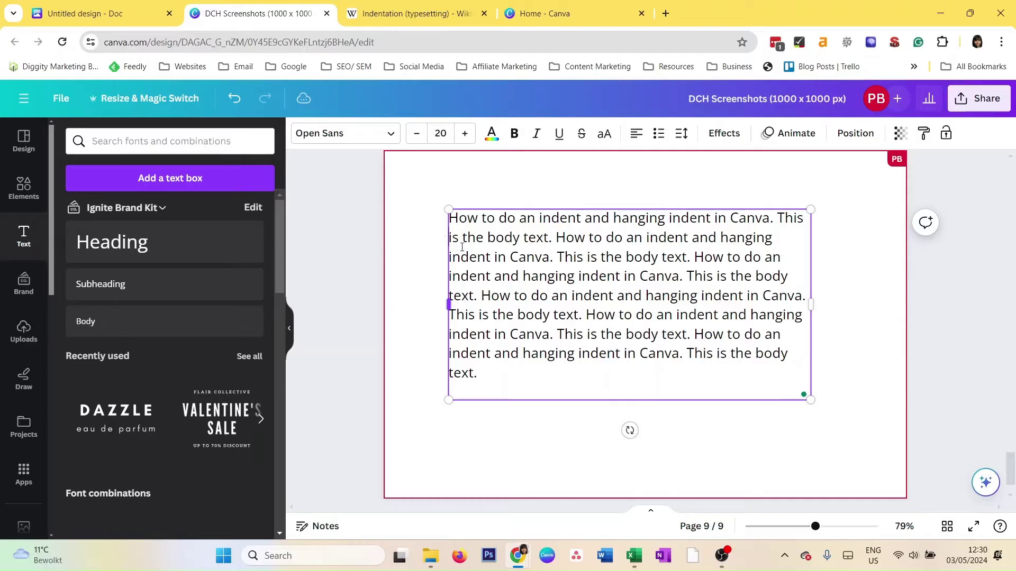
Centre-align all the text in the body paragraph
key("ctrl+a")
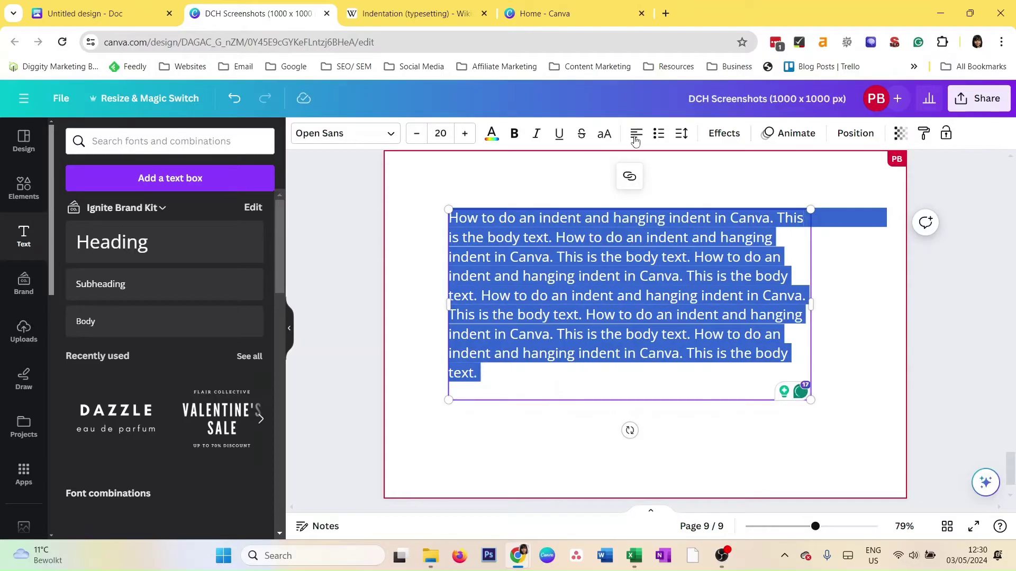
left_click(638, 138)
left_click(467, 237)
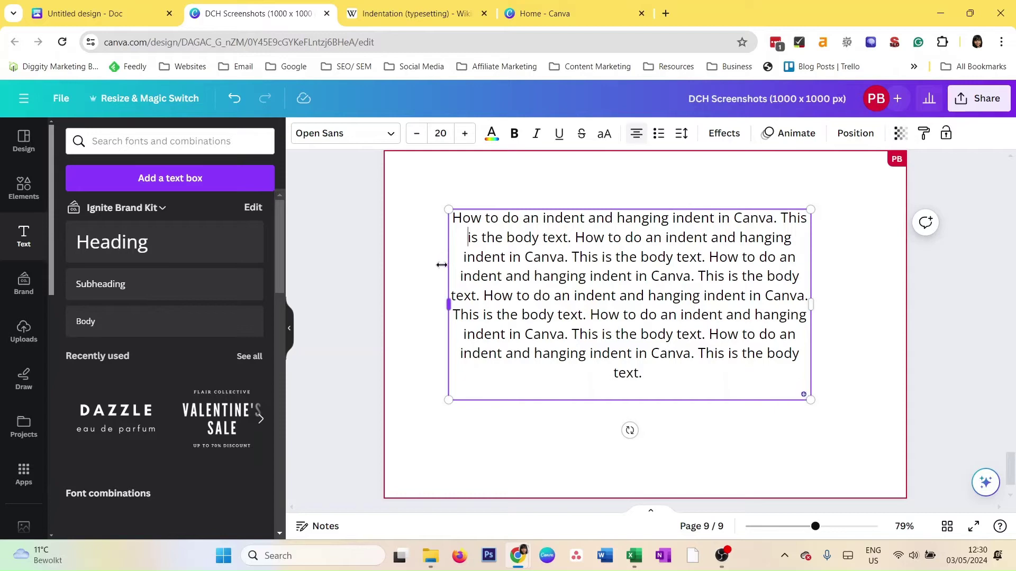
key("ctrl+a")
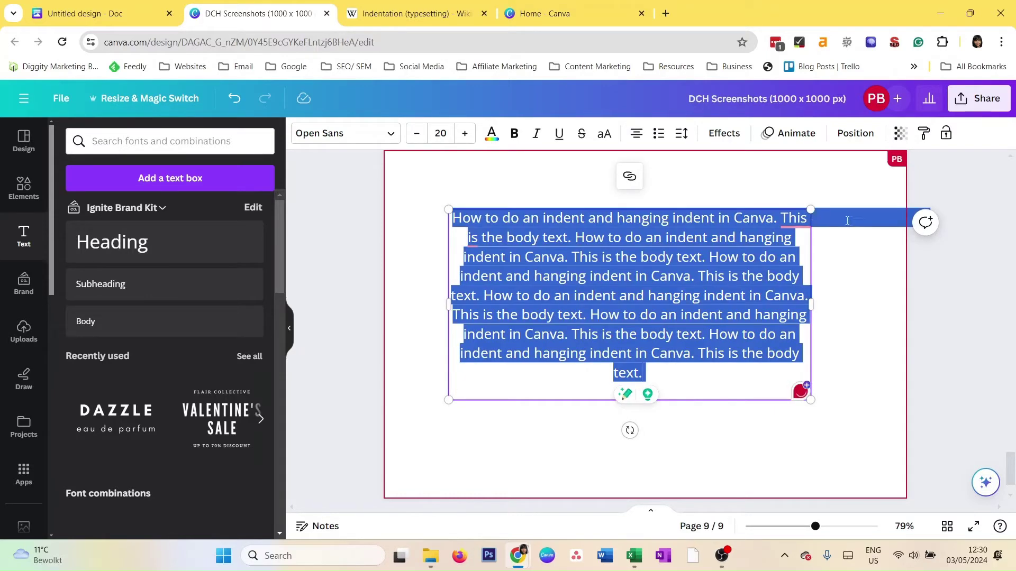
left_click(803, 236)
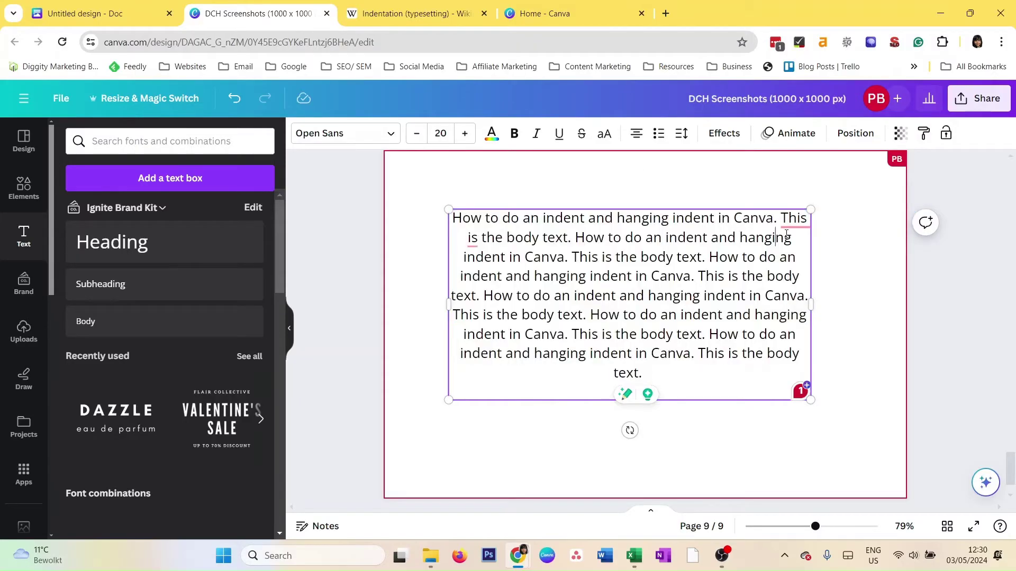
mouse_move(792, 233)
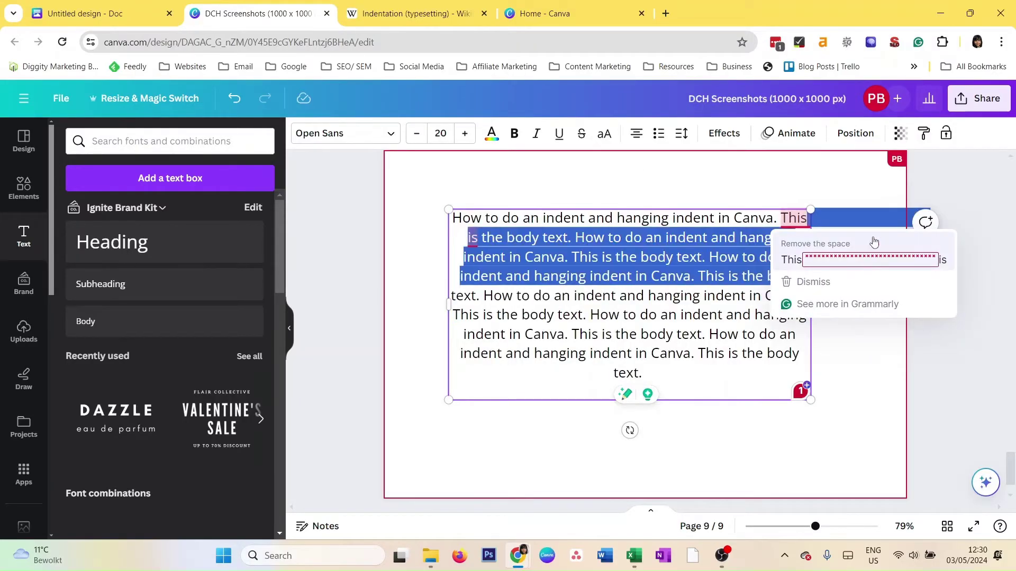
left_click(466, 236)
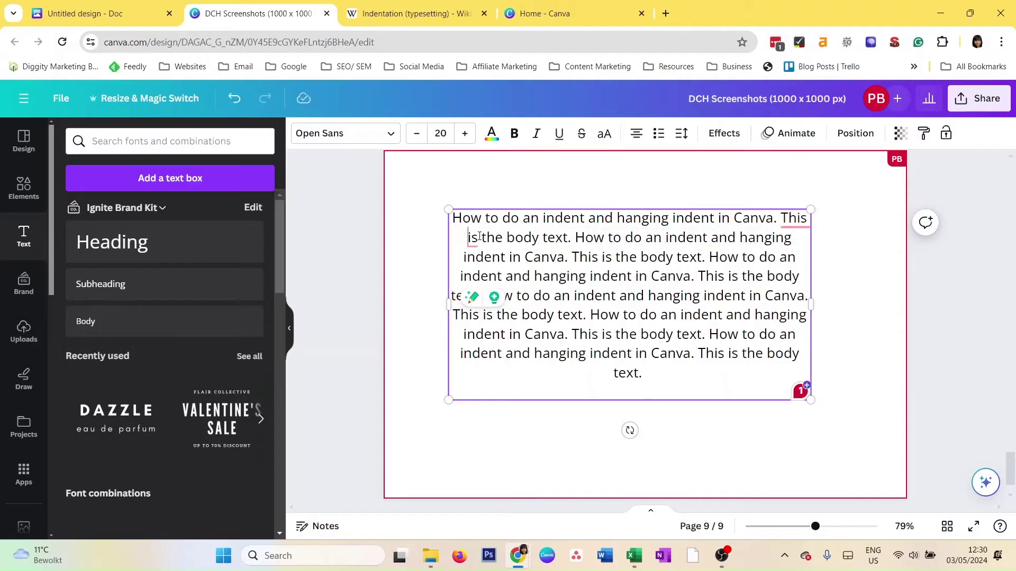
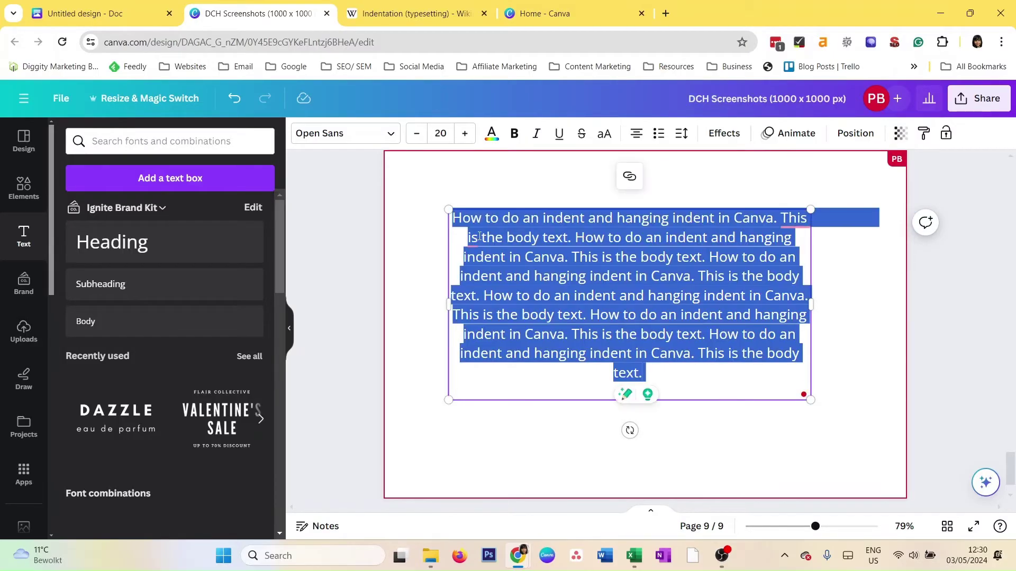
left_click(480, 242)
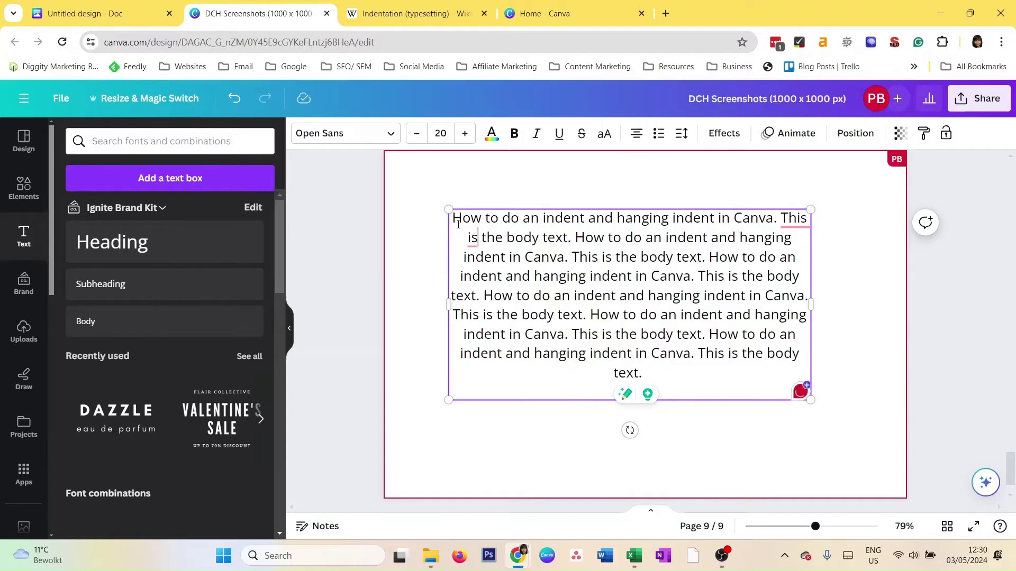
left_click(782, 218)
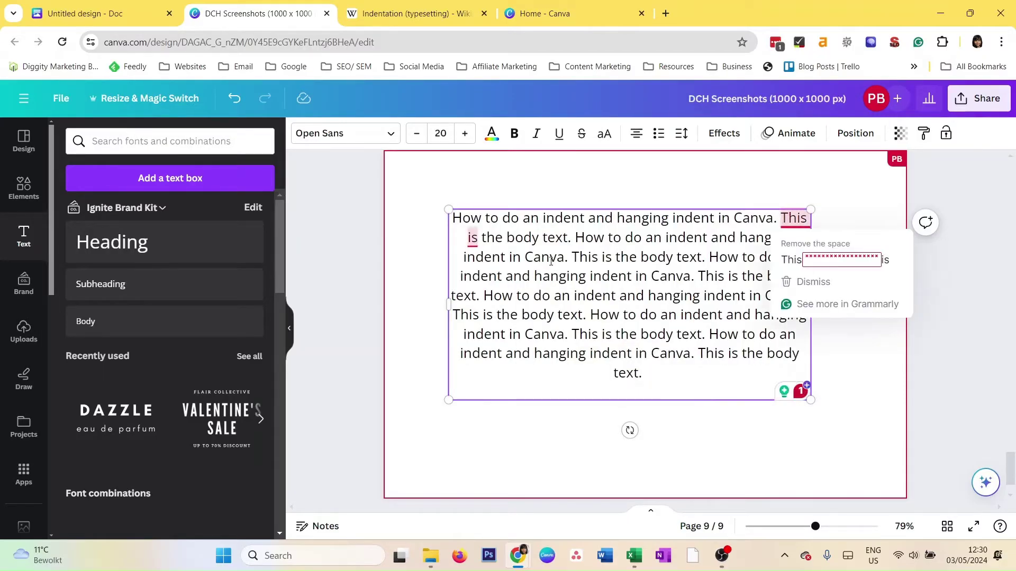
left_click(473, 239)
left_click(469, 255)
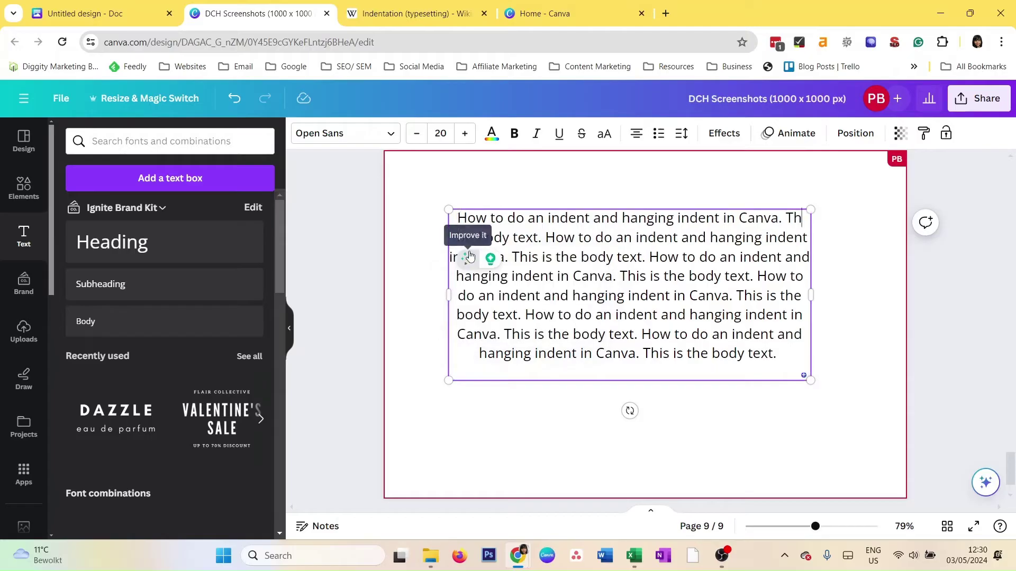
key("ctrl+z")
key("ctrl+y")
key("ctrl+z")
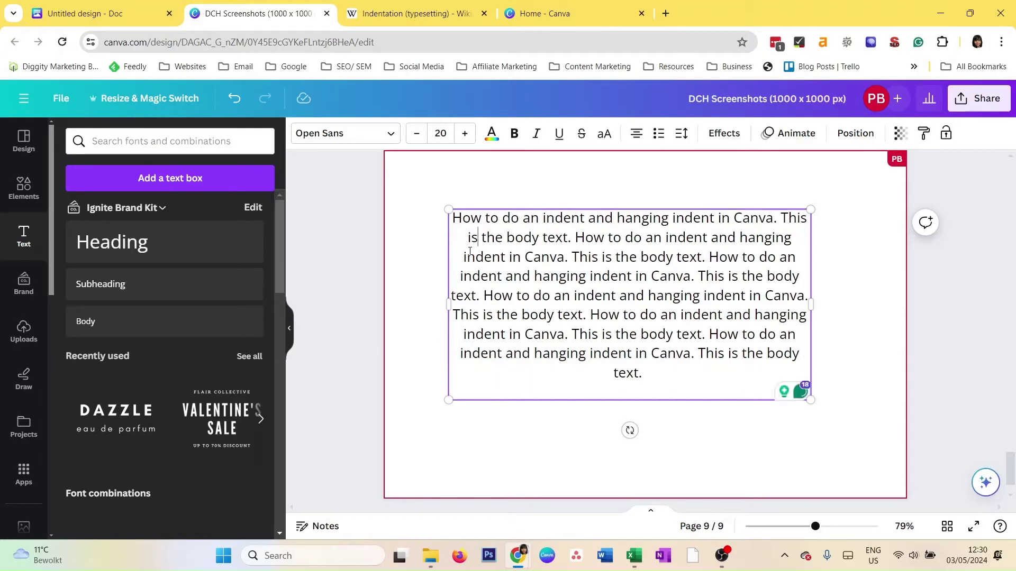
Cut the first line "How to do an indent and hanging indent in Canva. This" from the paragraph and paste it as a separate text box
triple_click(475, 217)
left_click(486, 219)
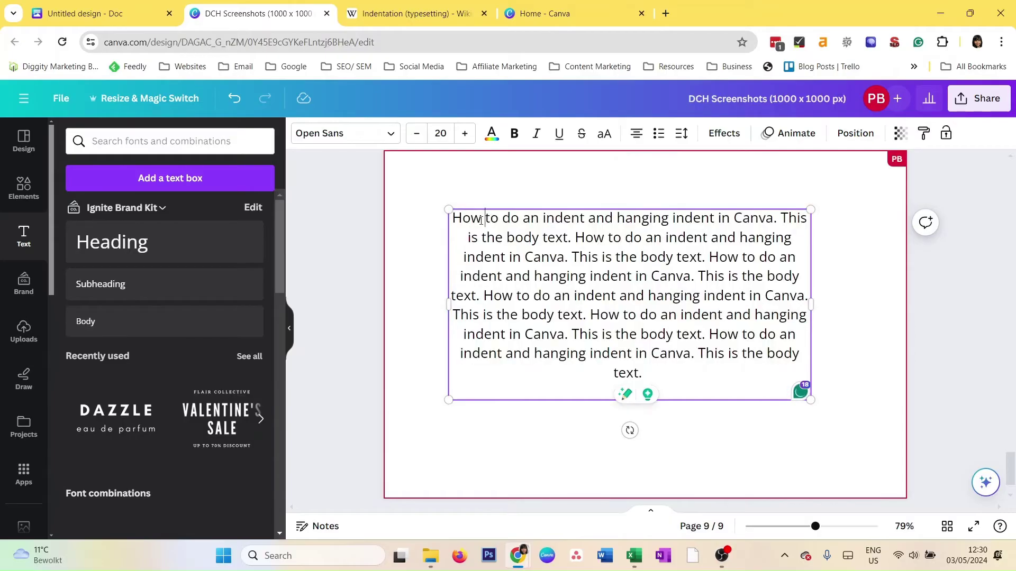
left_click_drag(455, 219, 809, 219)
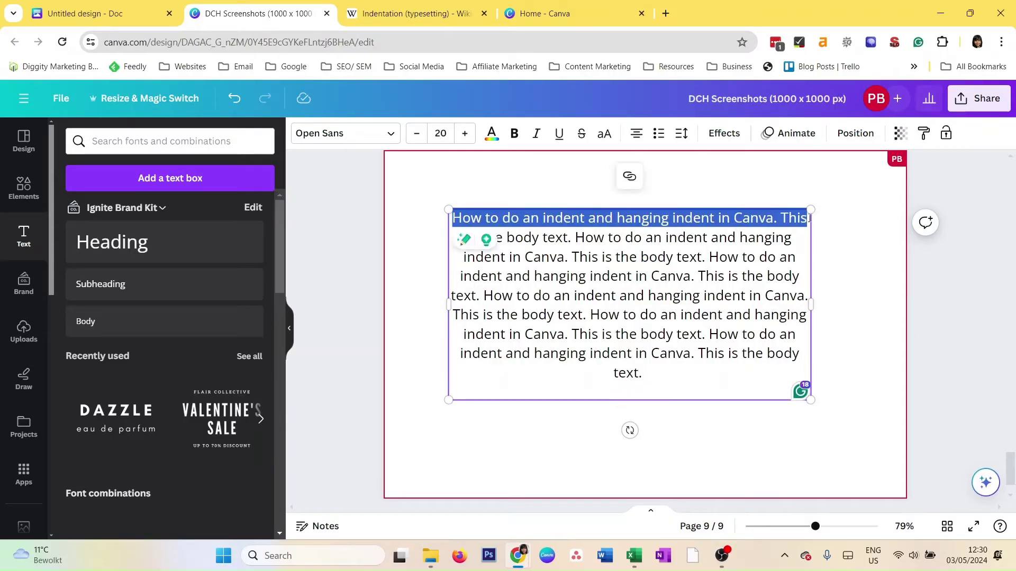
key("BackSpace")
left_click(704, 194)
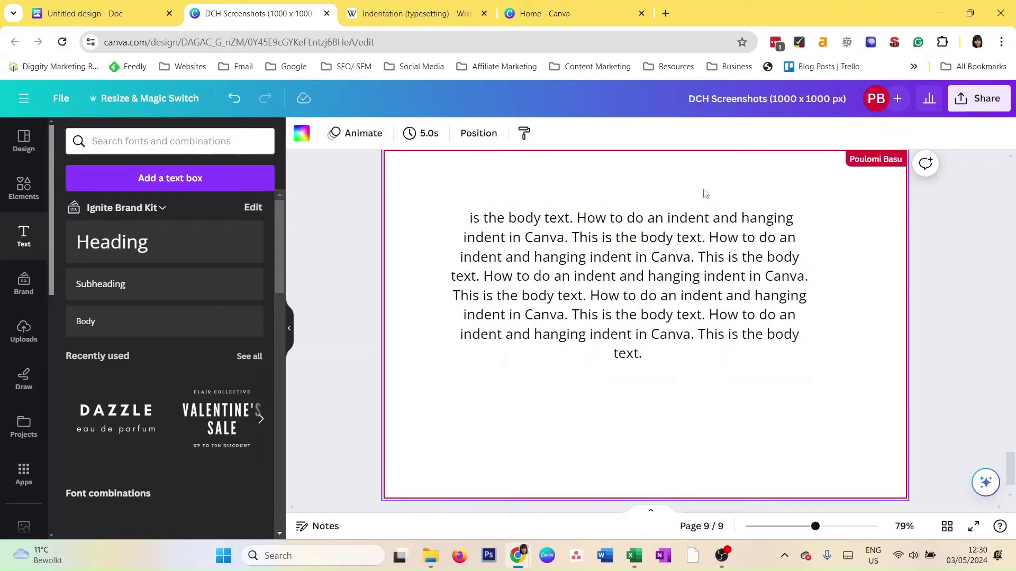
type("HOW TO DO AN INDENT AND HANGING INDENT IN CANVA. THIS")
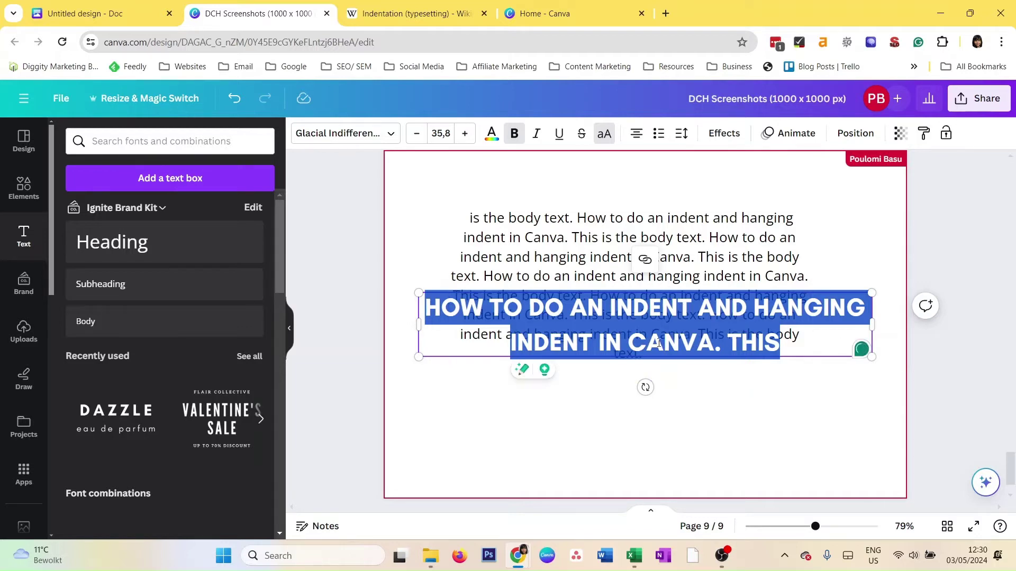
Copy the paragraph's text style onto the separated line and place that line directly above the paragraph, starting further left than it
double_click(777, 236)
left_click(923, 134)
left_click(842, 315)
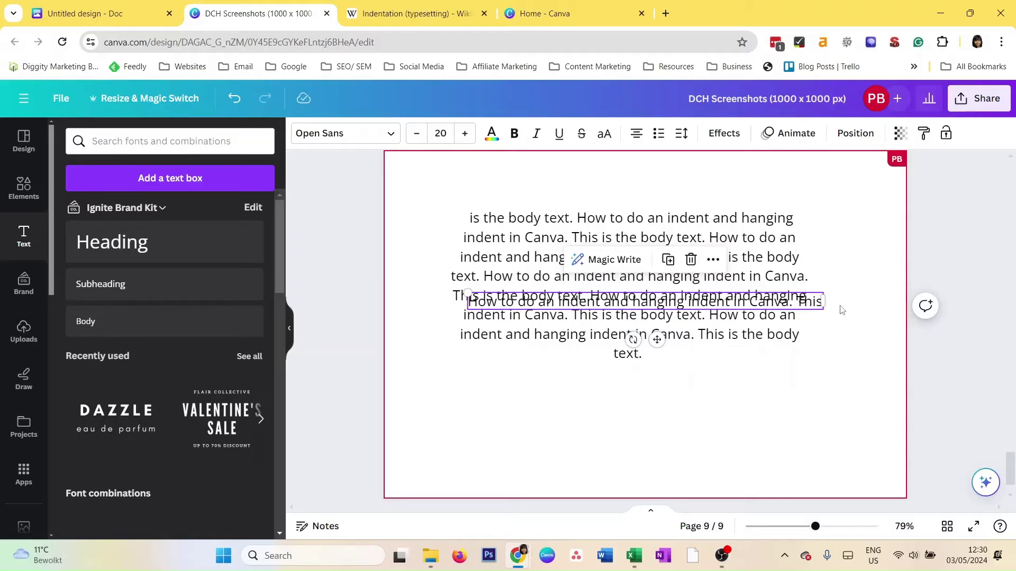
left_click_drag(826, 303, 780, 204)
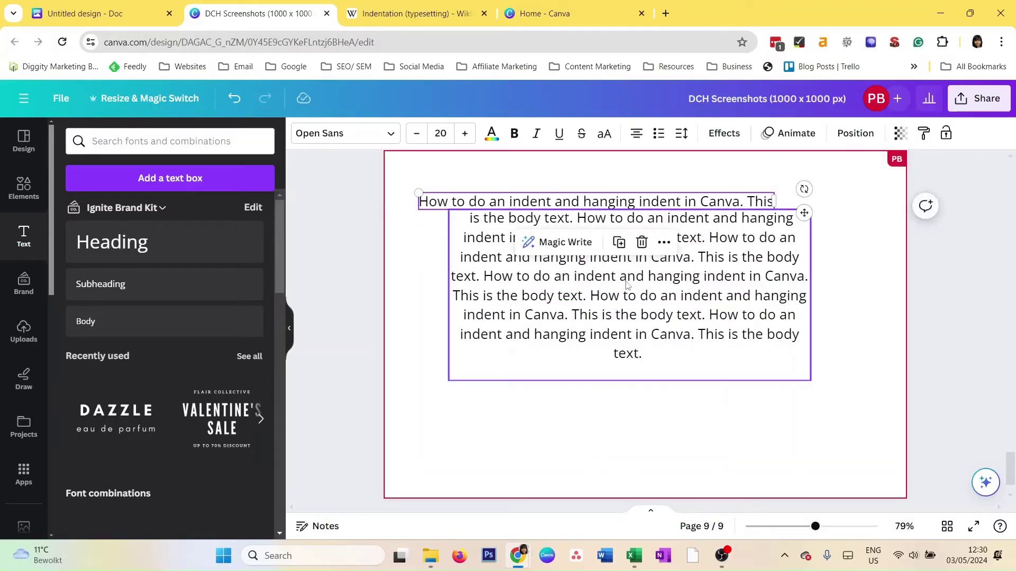
Left-align the body paragraph beneath the separated first line
left_click(627, 284)
left_click(636, 133)
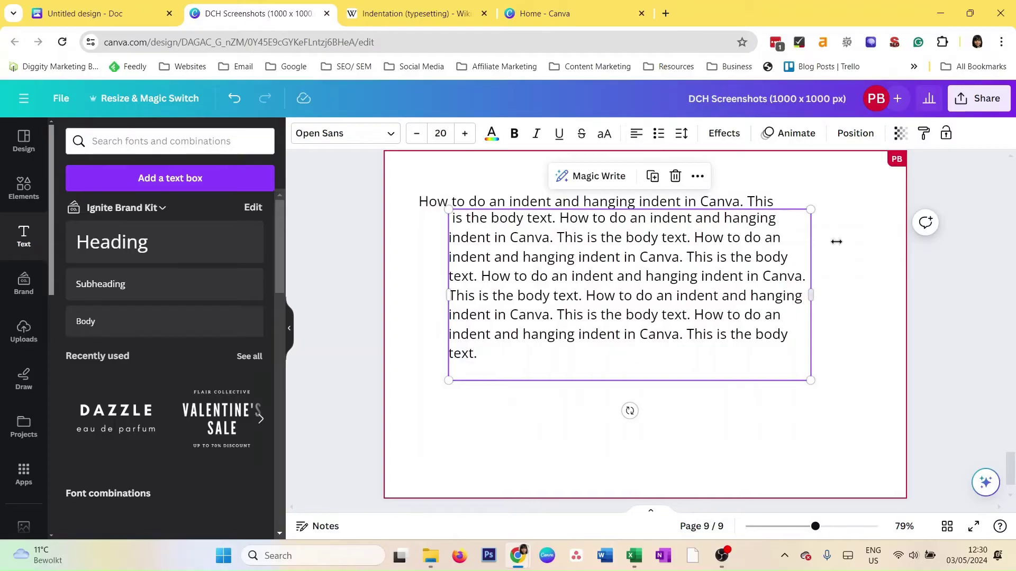
left_click(850, 276)
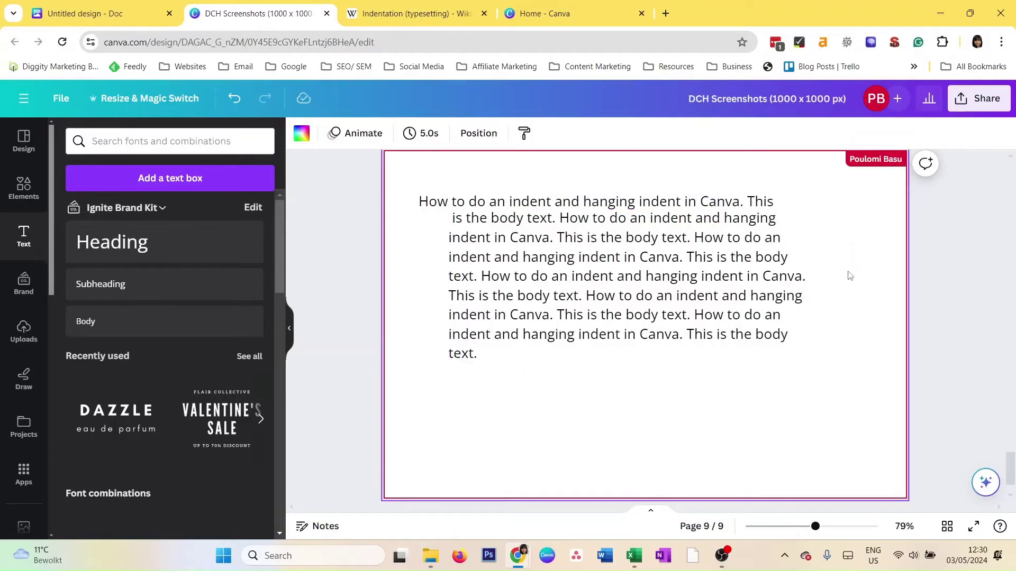
left_click(354, 226)
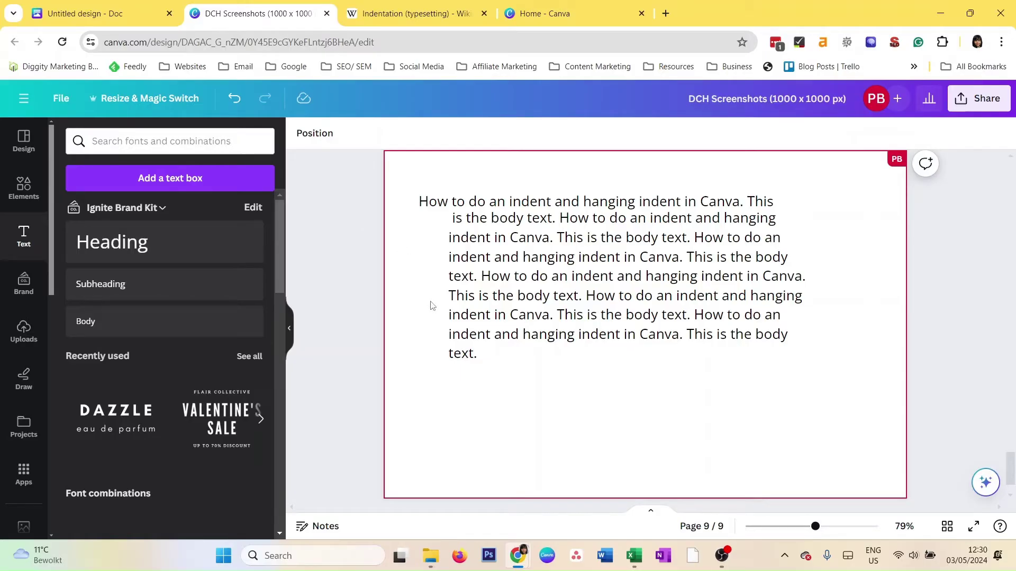
Delete the leading space before "is the body text" and shift the paragraph slightly down from the separated first line
left_click(491, 229)
left_click(451, 221)
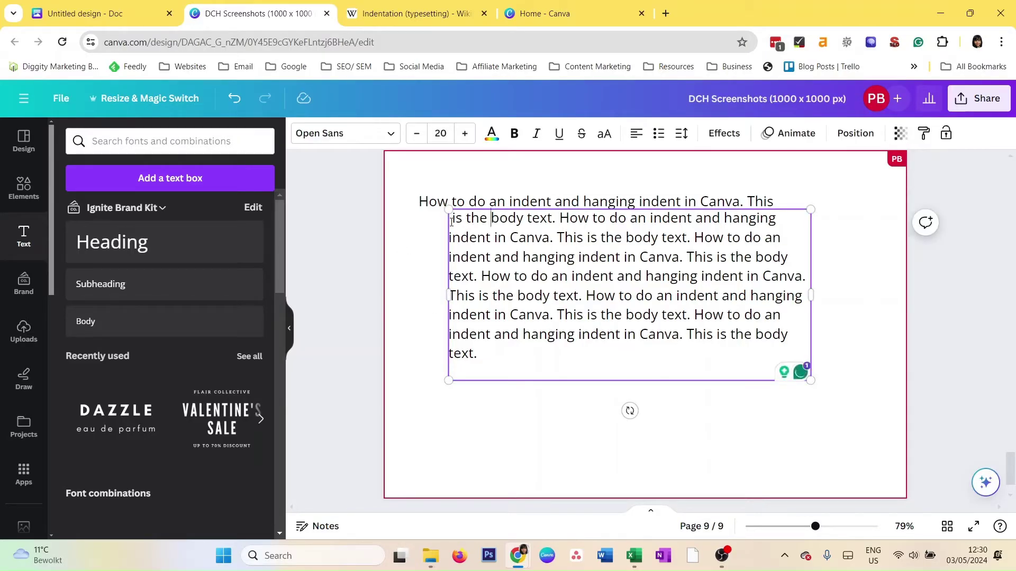
key("BackSpace")
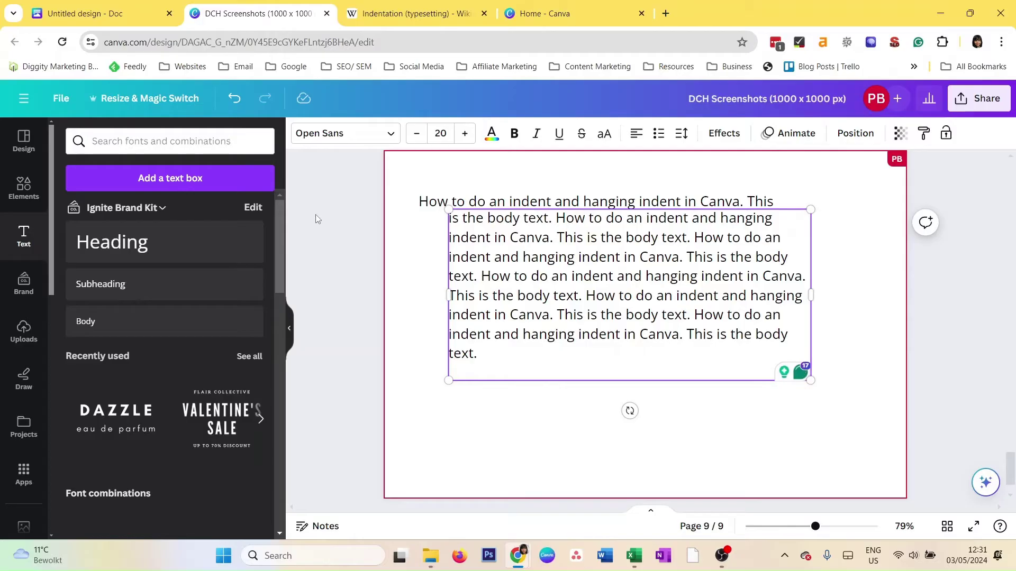
left_click(315, 215)
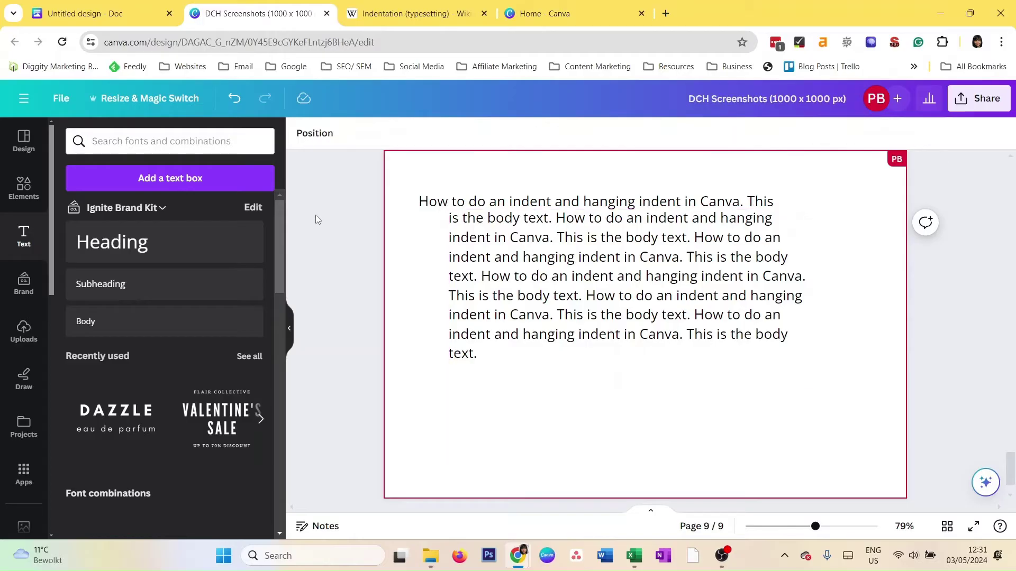
left_click(579, 259)
key("Escape")
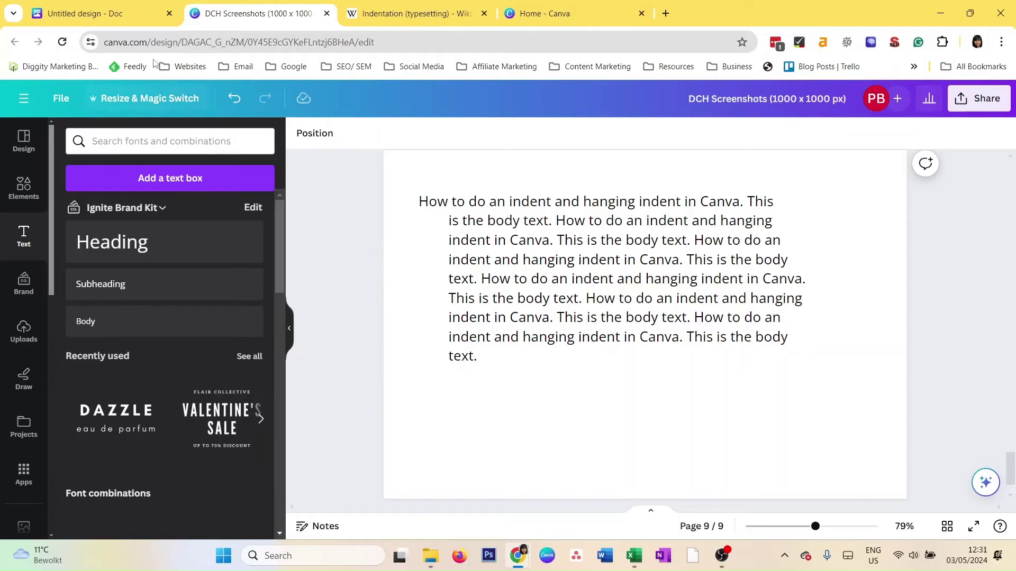
Look at the untitled doc and the Docs design types on the Canva home page
left_click(135, 22)
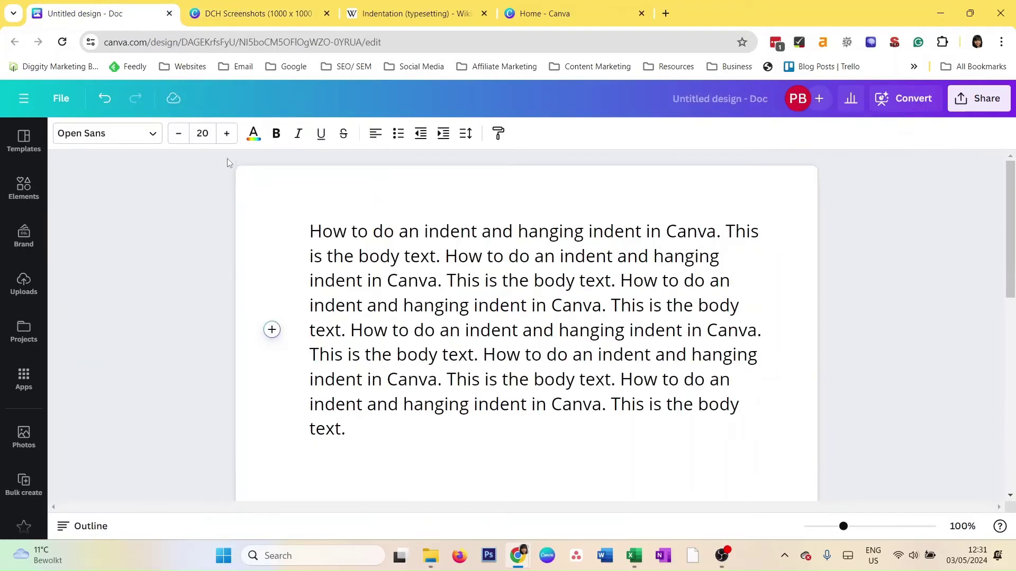
left_click(433, 332)
left_click(575, 10)
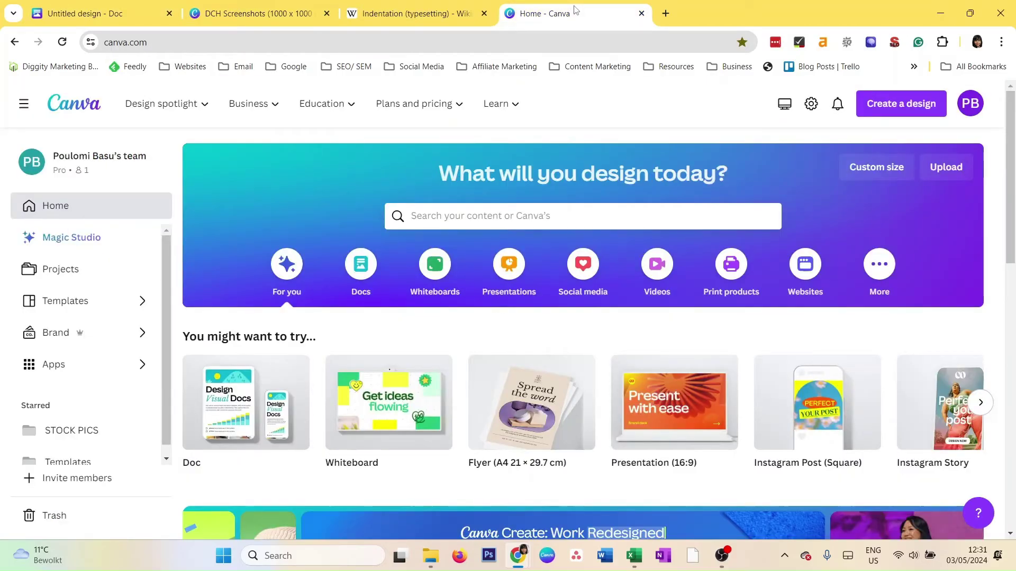
left_click(357, 270)
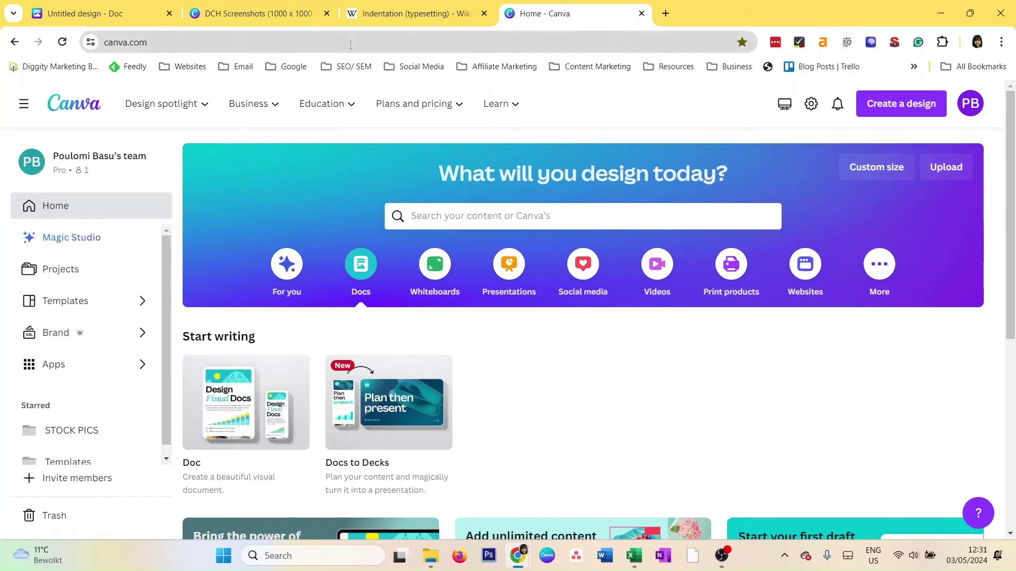
Return to the untitled doc and increase the whole paragraph's indent by four levels
left_click(150, 6)
left_click(479, 348)
left_click_drag(349, 428, 306, 230)
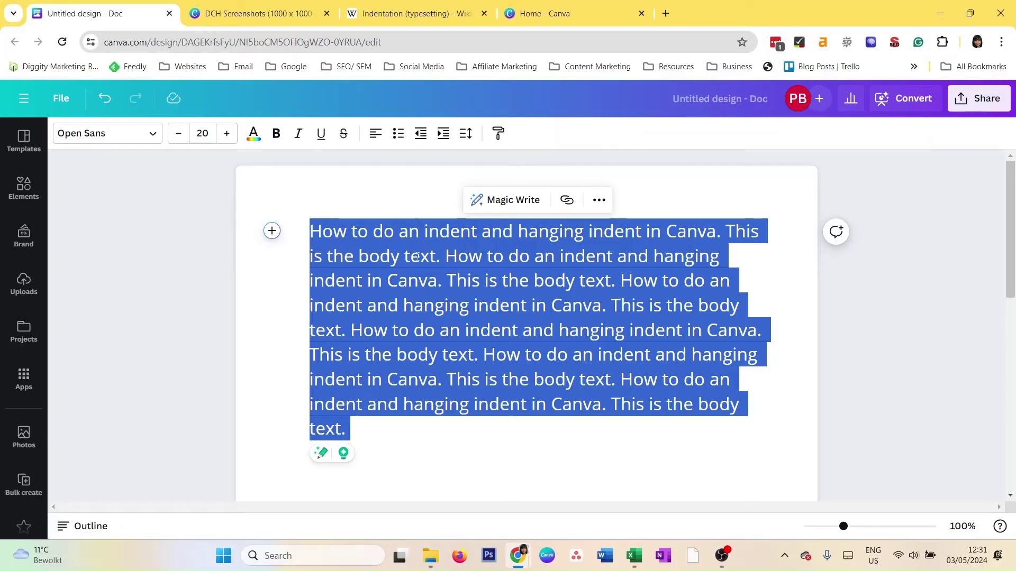
left_click(443, 134)
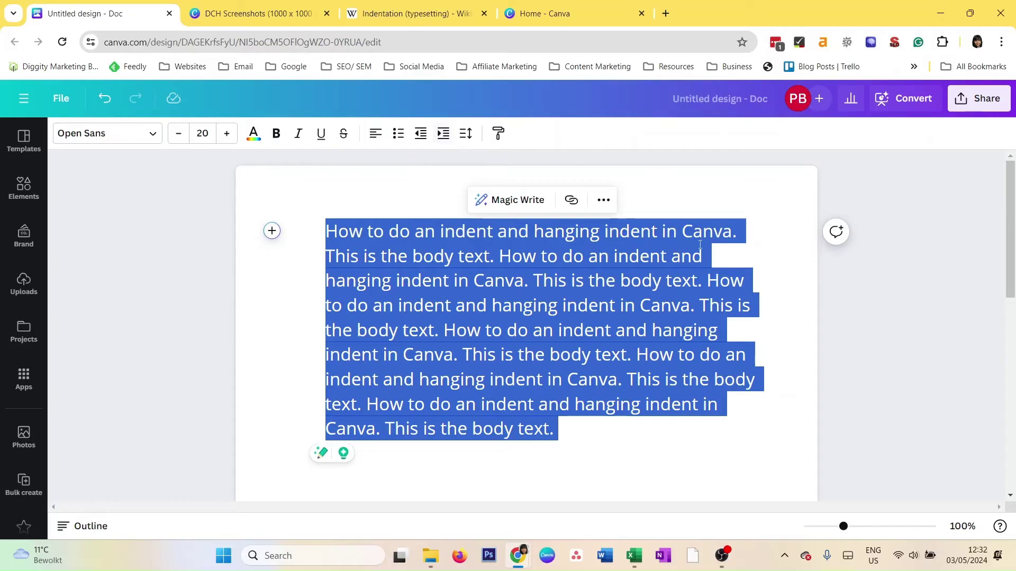
left_click(441, 136)
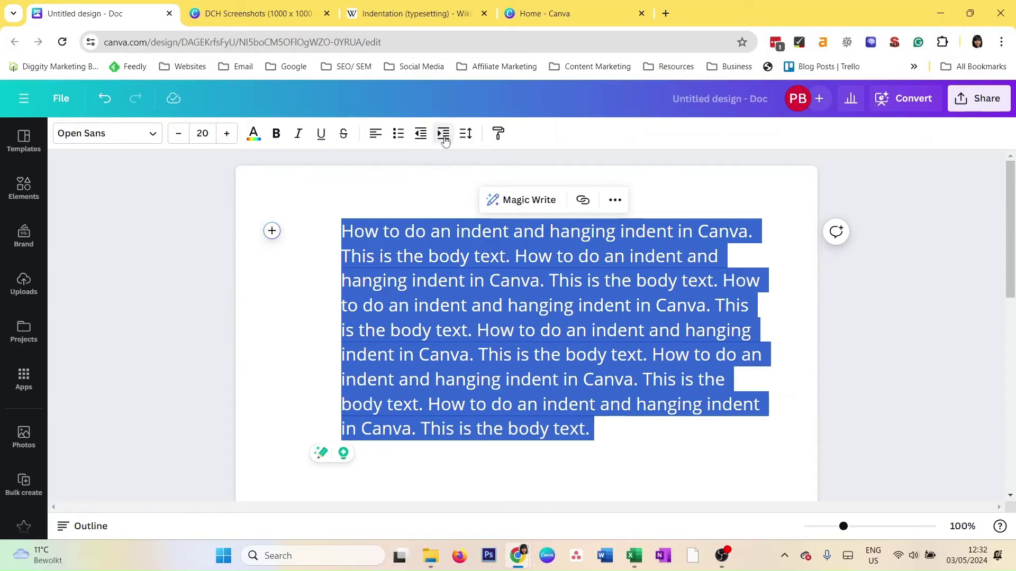
left_click(442, 136)
left_click(440, 137)
Decrease the whole paragraph's indent by four levels, back to the page margin
left_click(425, 137)
left_click(426, 137)
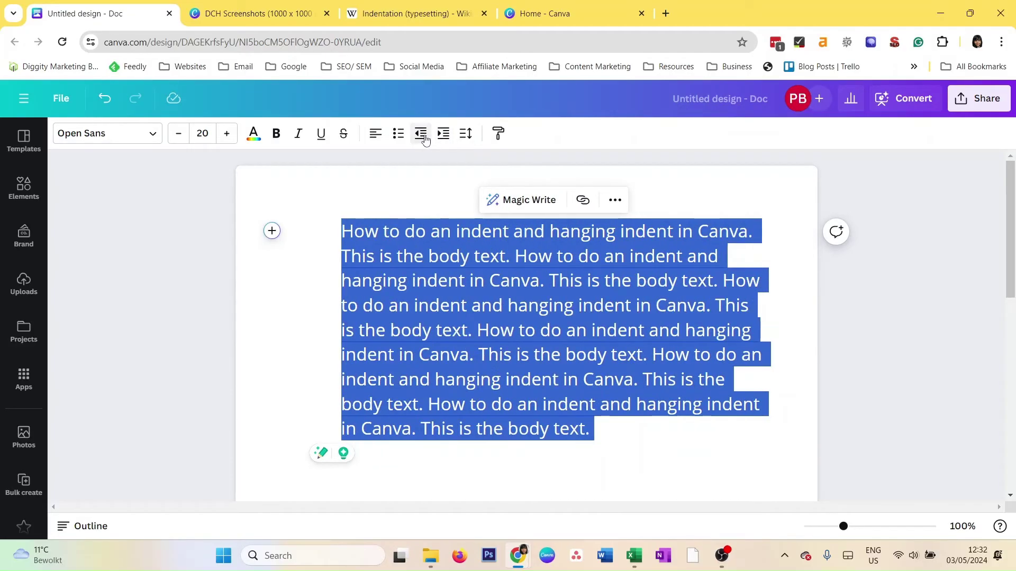
left_click(426, 137)
left_click(426, 137)
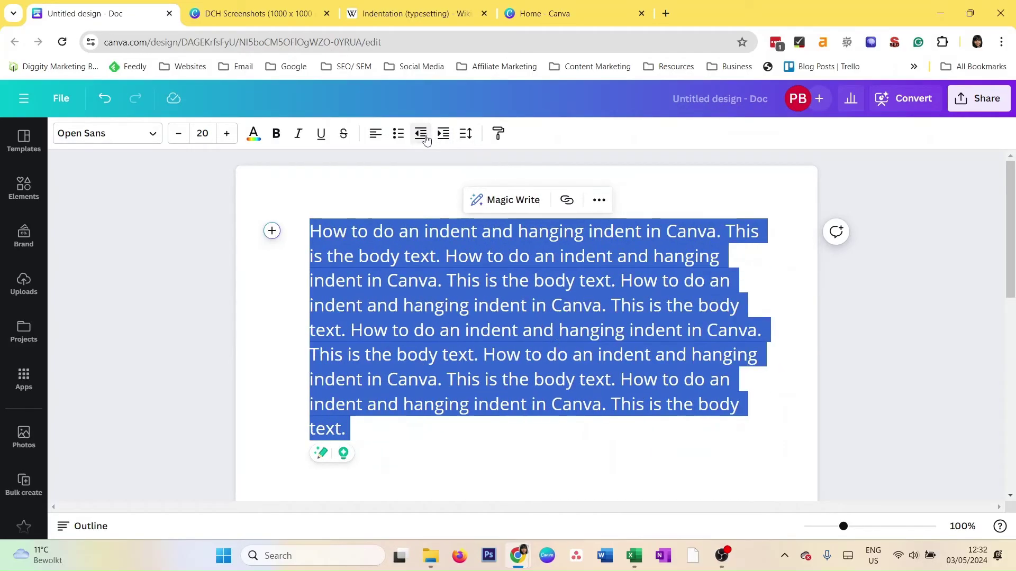
Increase the indent of only the paragraph's first line by one level and compare it with Wikipedia's first-line indentation example
left_click(720, 237)
left_click_drag(759, 233, 309, 233)
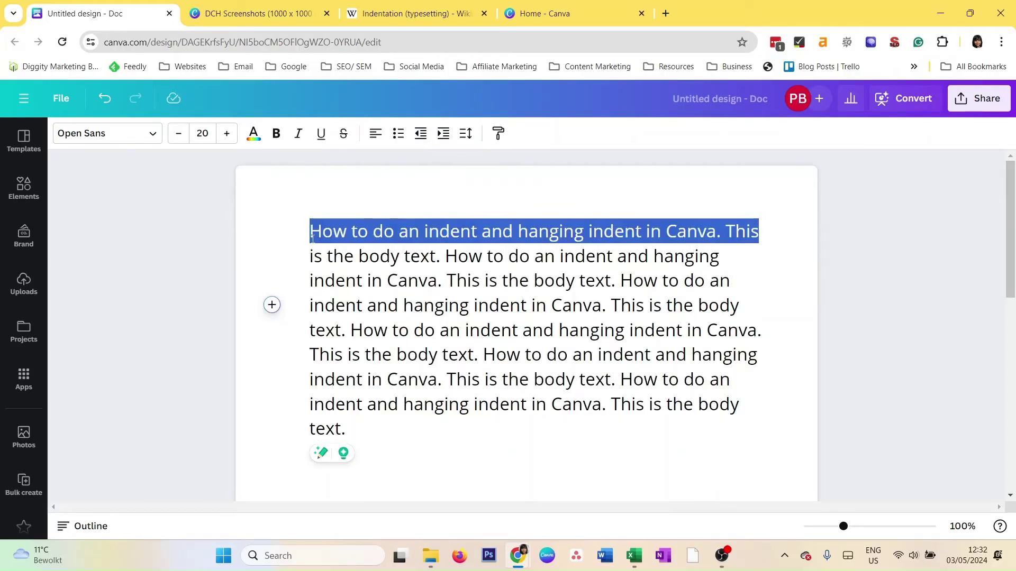
left_click(443, 139)
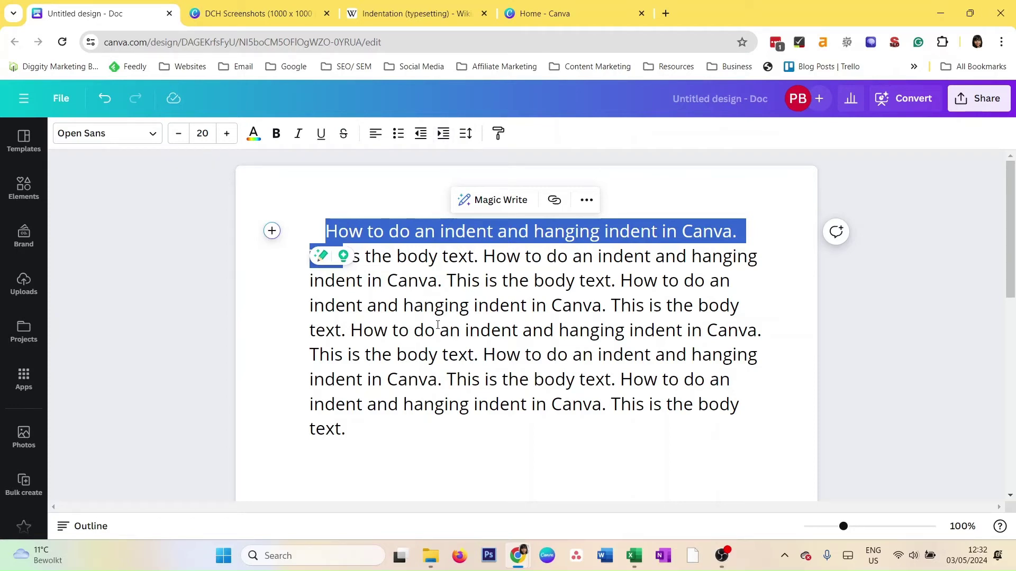
left_click(321, 234)
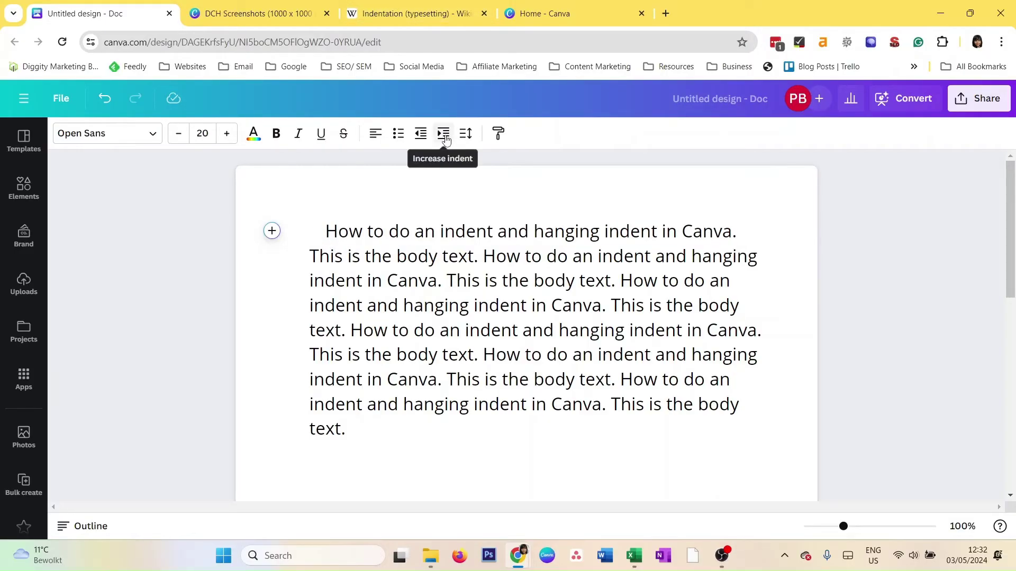
left_click(415, 13)
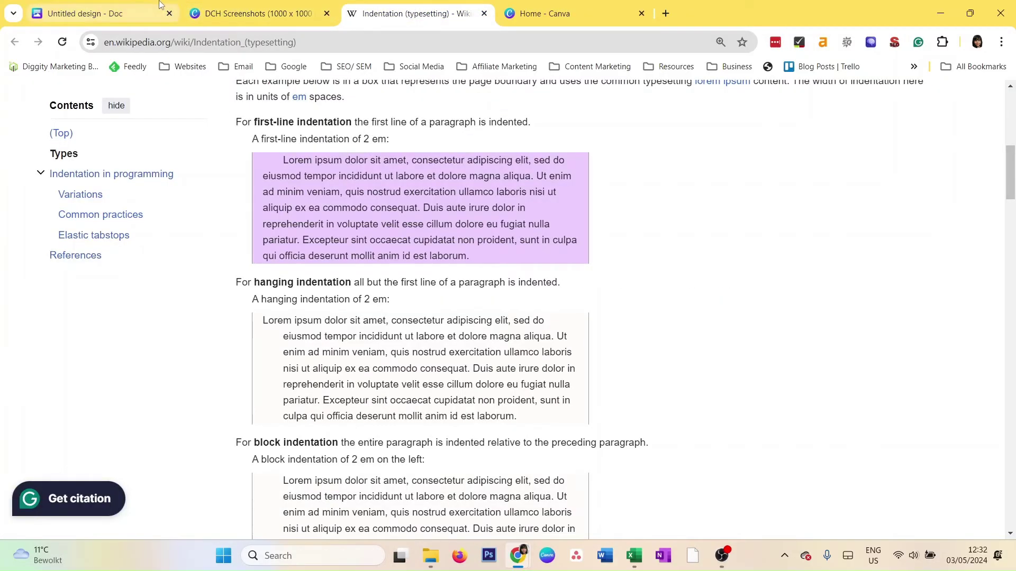
Return to the doc, reselect the indented first line and increase the indent by three more levels
left_click(90, 14)
left_click_drag(327, 234, 719, 231)
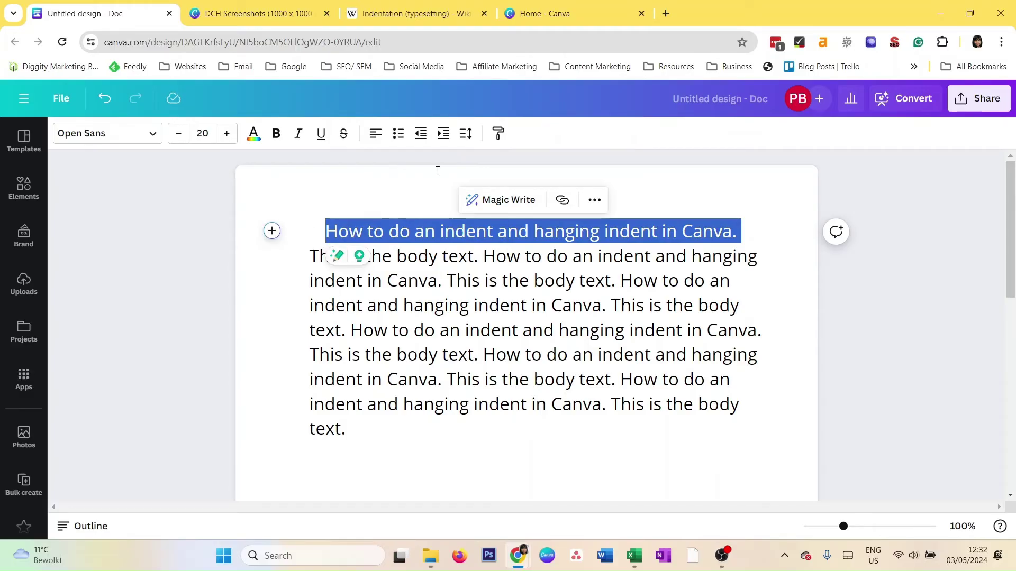
left_click(444, 135)
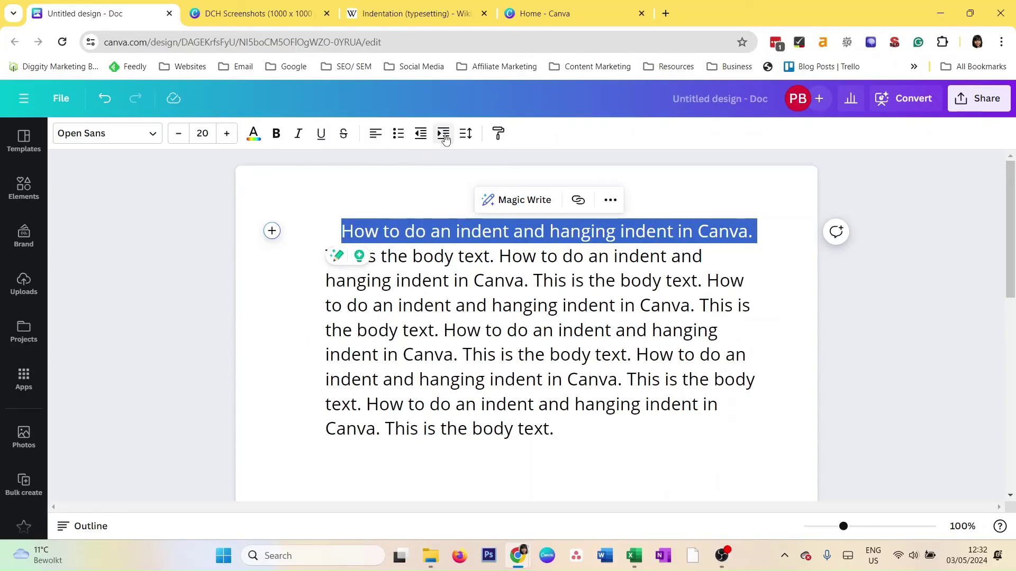
left_click(444, 137)
left_click(445, 140)
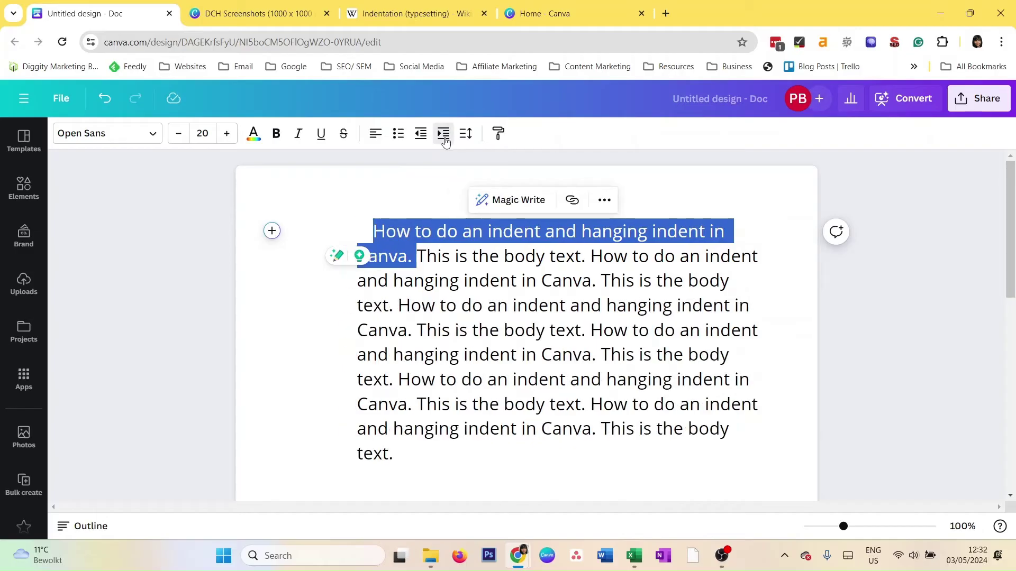
Increase the first line's indent by four more levels, and reduce and reapply the last level once
left_click(446, 140)
left_click(445, 140)
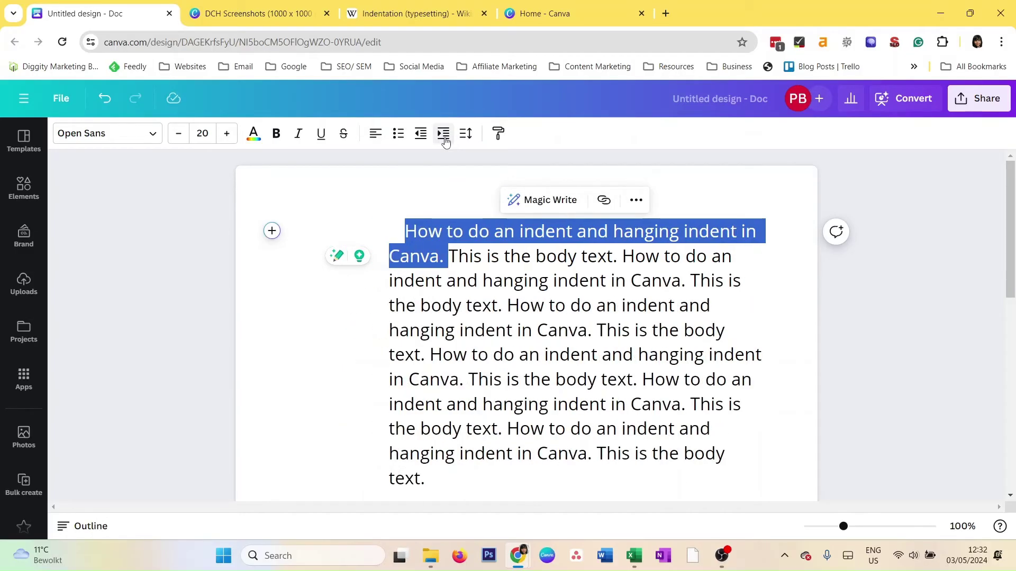
left_click(446, 140)
left_click(445, 140)
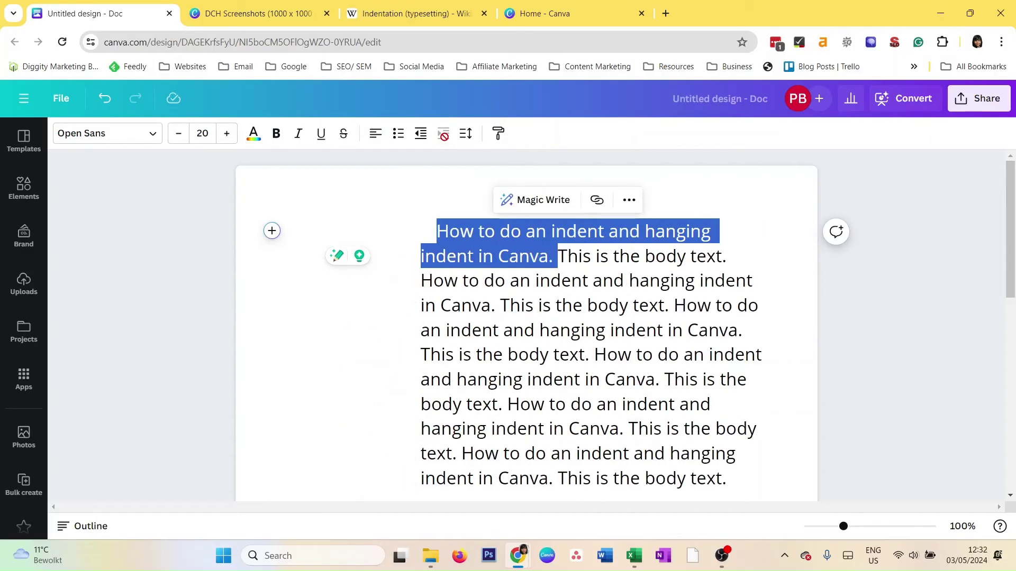
left_click(420, 136)
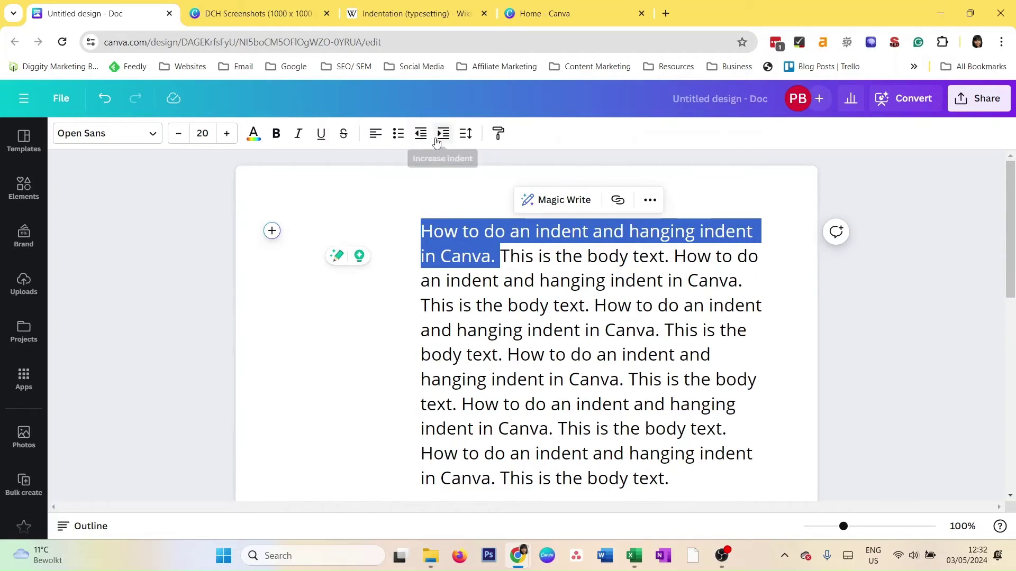
left_click(440, 135)
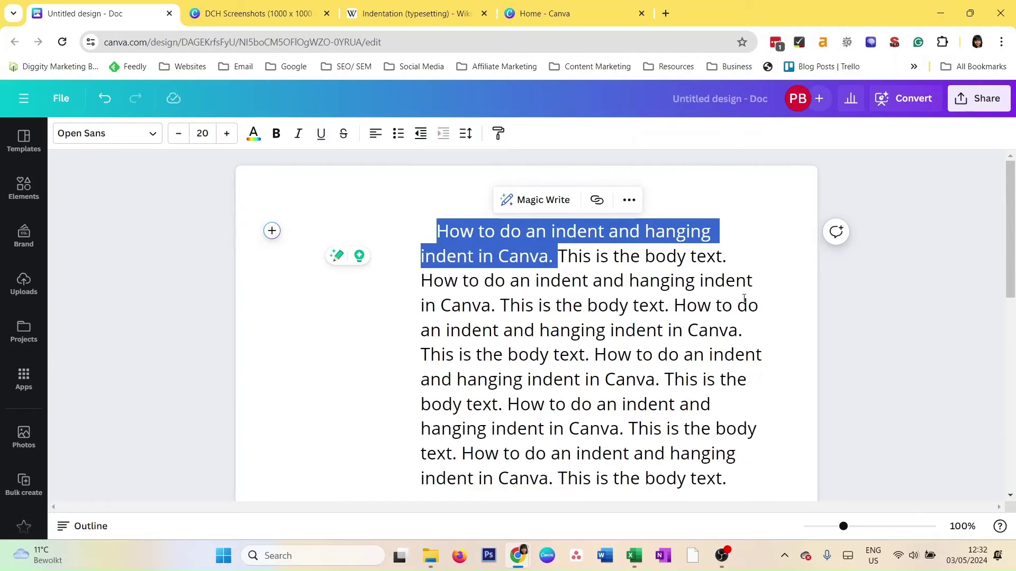
Decrease the selected first line's indent by seven levels
left_click(420, 136)
left_click(420, 135)
left_click(421, 135)
left_click(421, 135)
left_click(421, 135)
left_click(420, 135)
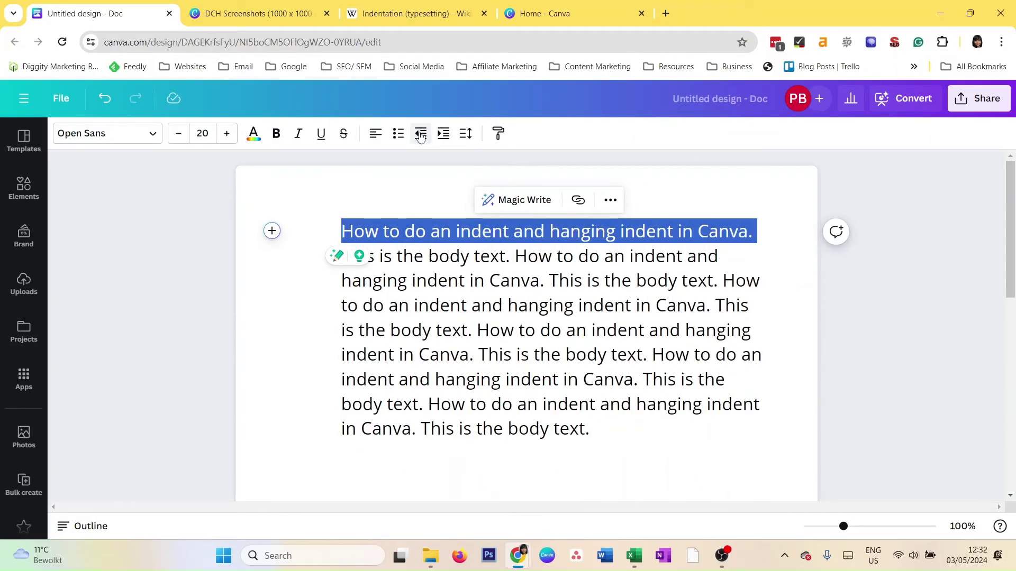
left_click(420, 135)
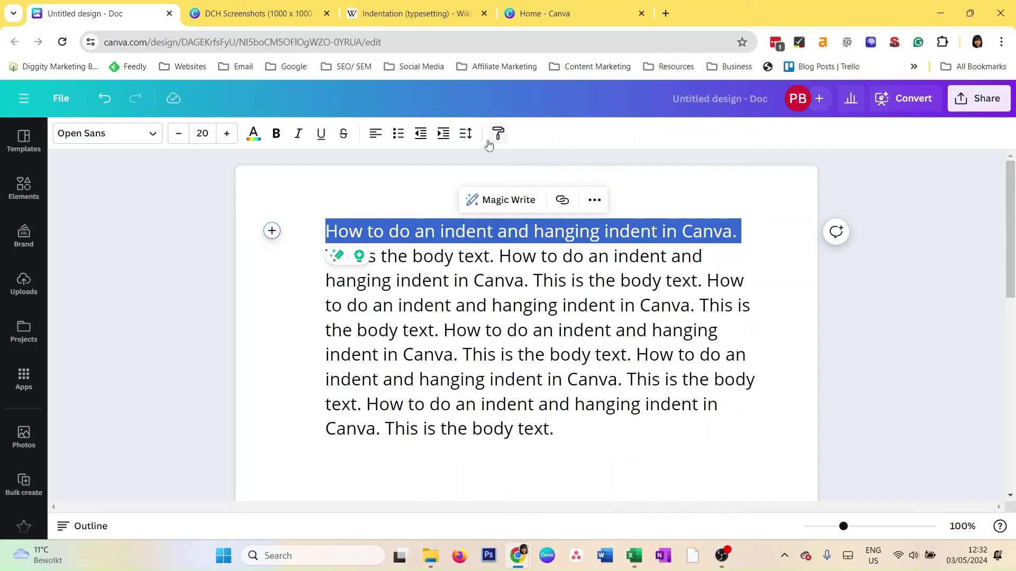
Increase the first line's indent by two levels and decrease it again by two levels
left_click(443, 134)
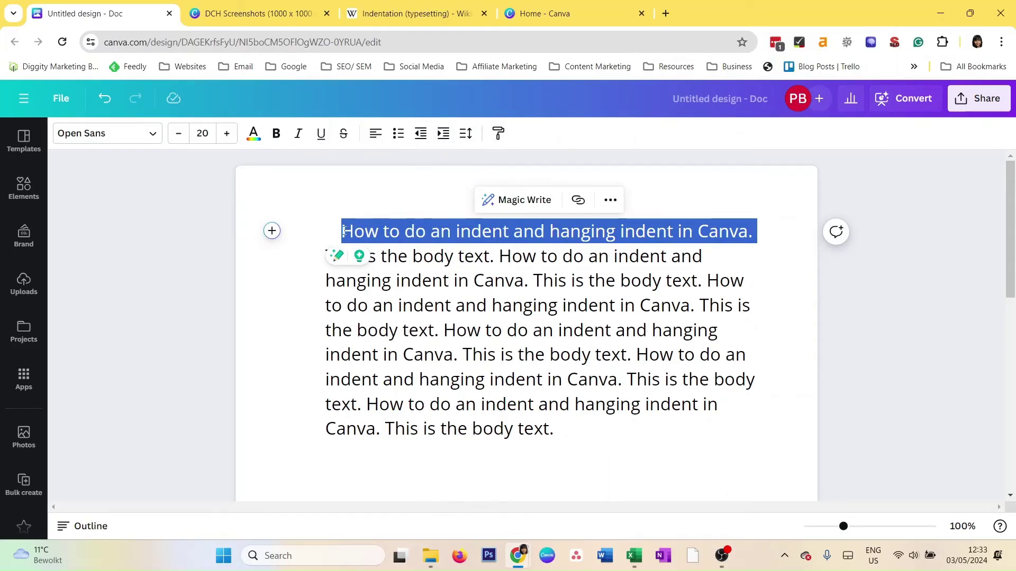
left_click(444, 134)
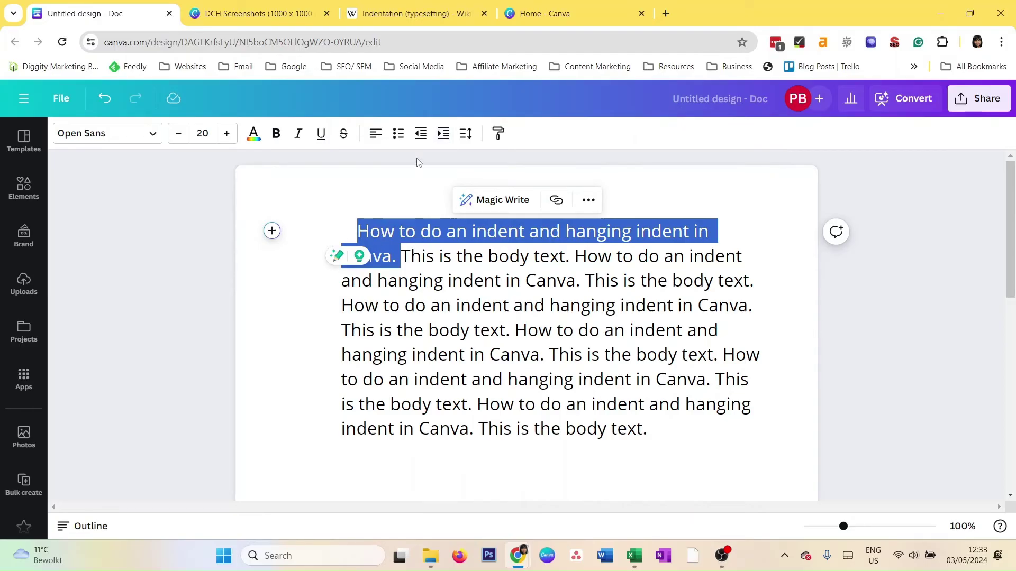
left_click(421, 134)
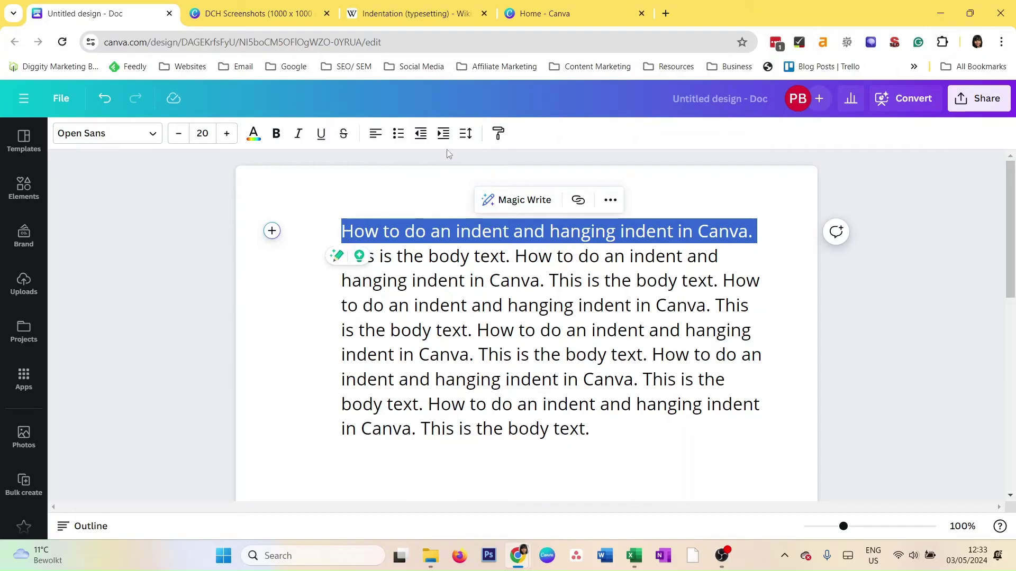
left_click(420, 134)
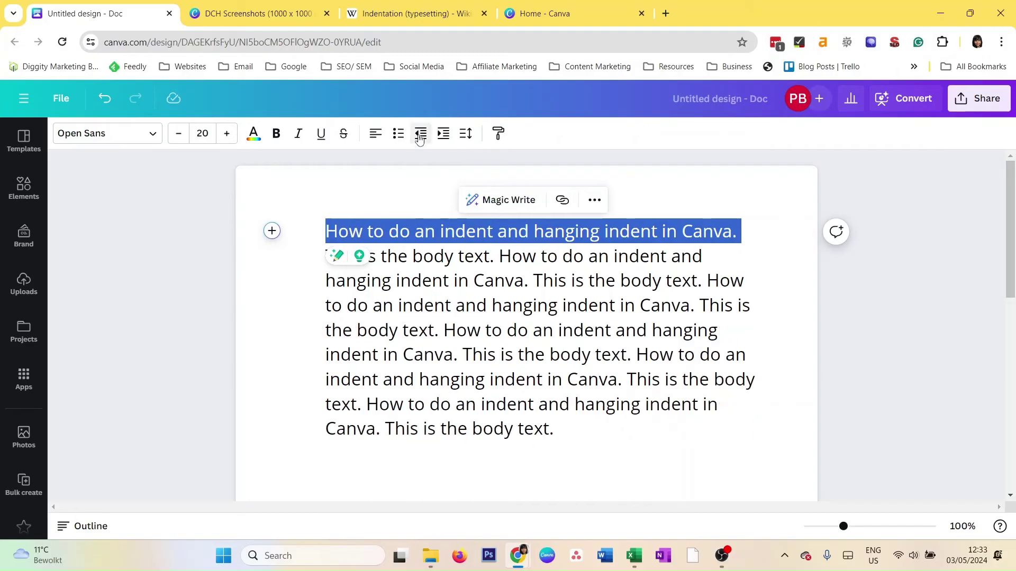
Reselect only the paragraph's first line and decrease its indent by two levels, back to the page margin
left_click(424, 321)
left_click_drag(329, 259, 555, 427)
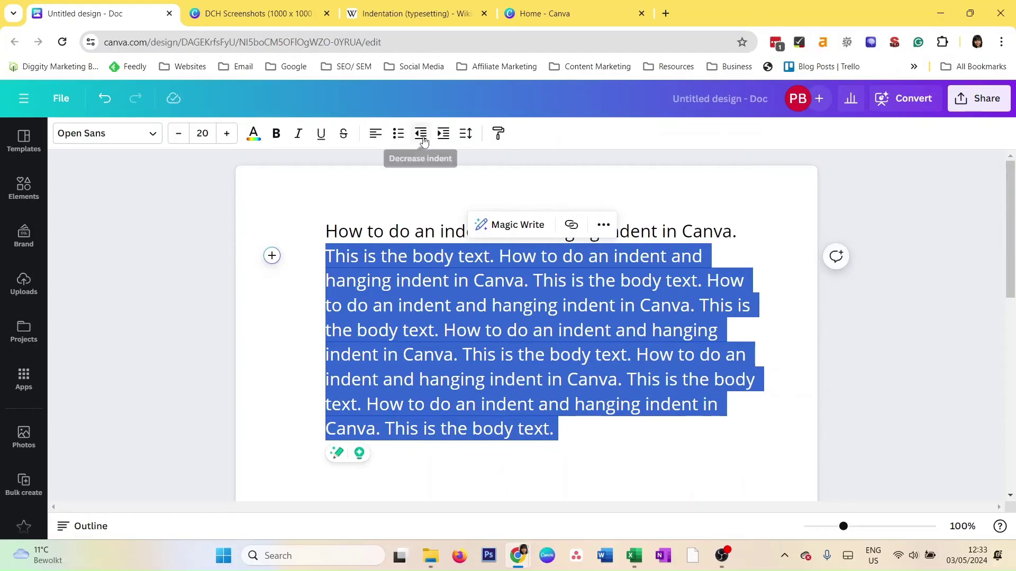
left_click(414, 231)
left_click_drag(325, 231, 730, 232)
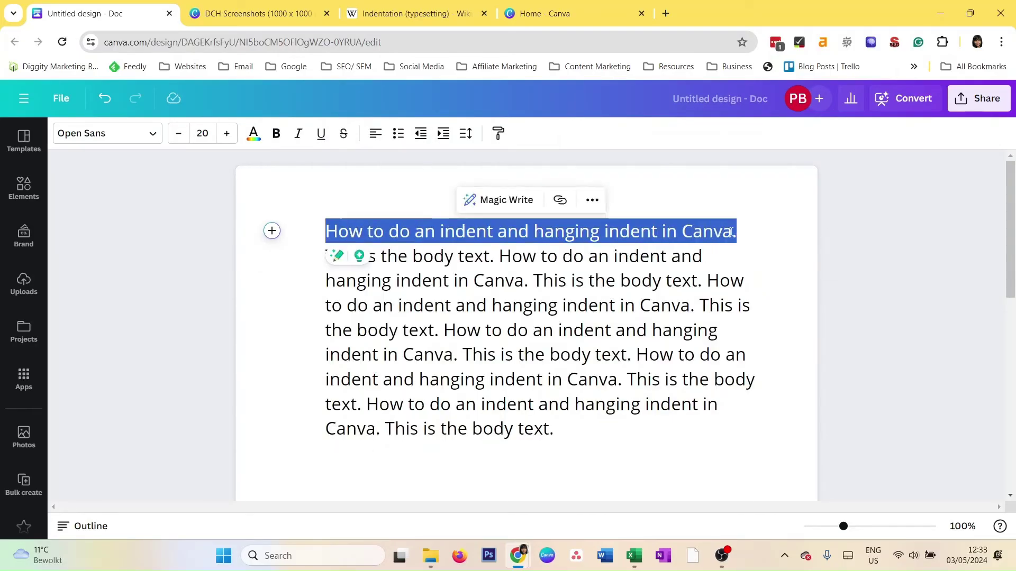
left_click(421, 135)
left_click(420, 135)
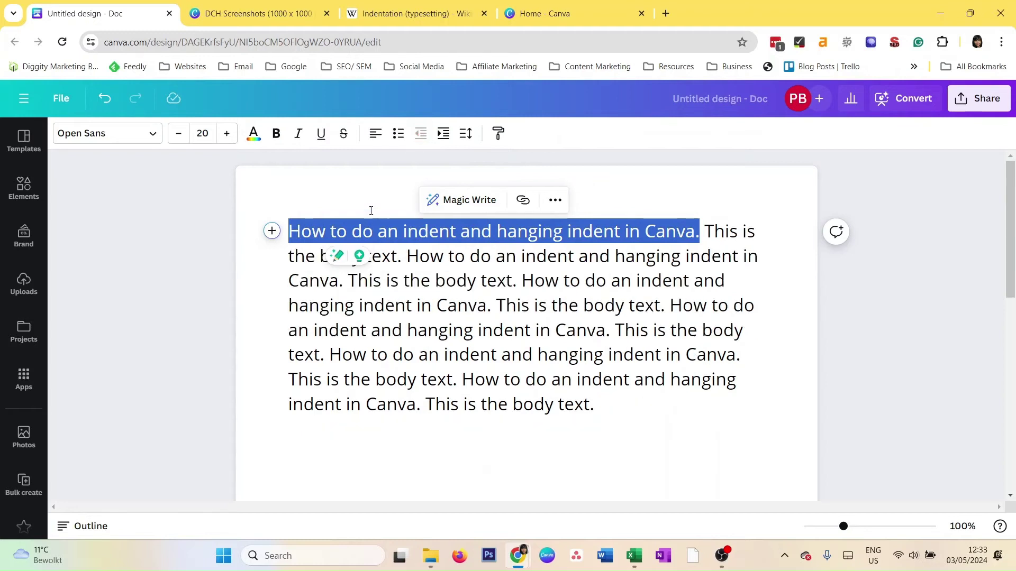
Select all lines below the paragraph's first line and compare the doc with Wikipedia's hanging indentation example
left_click(682, 258)
left_click_drag(299, 234, 510, 279)
left_click(514, 330)
left_click_drag(606, 405, 290, 253)
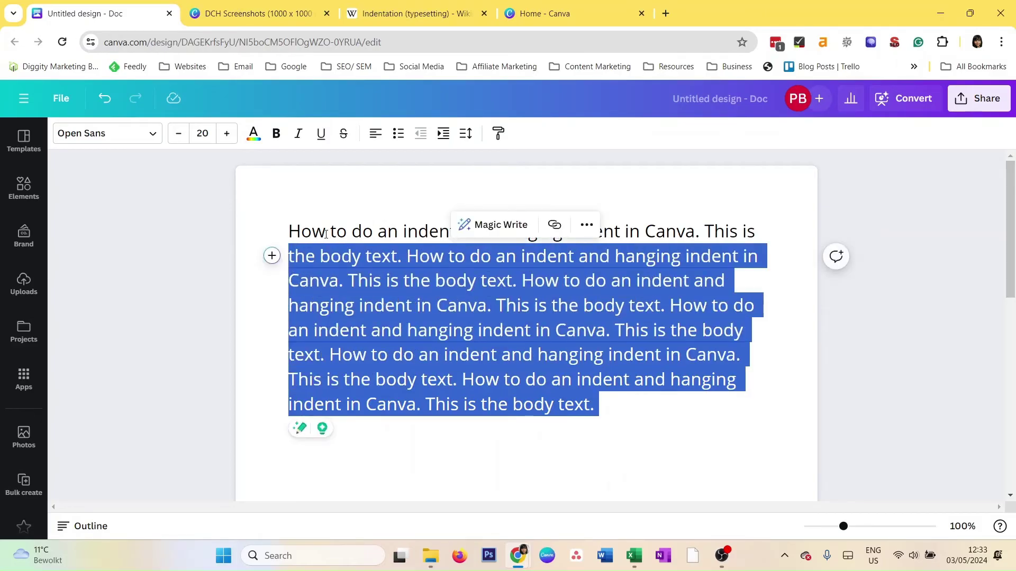
left_click(470, 7)
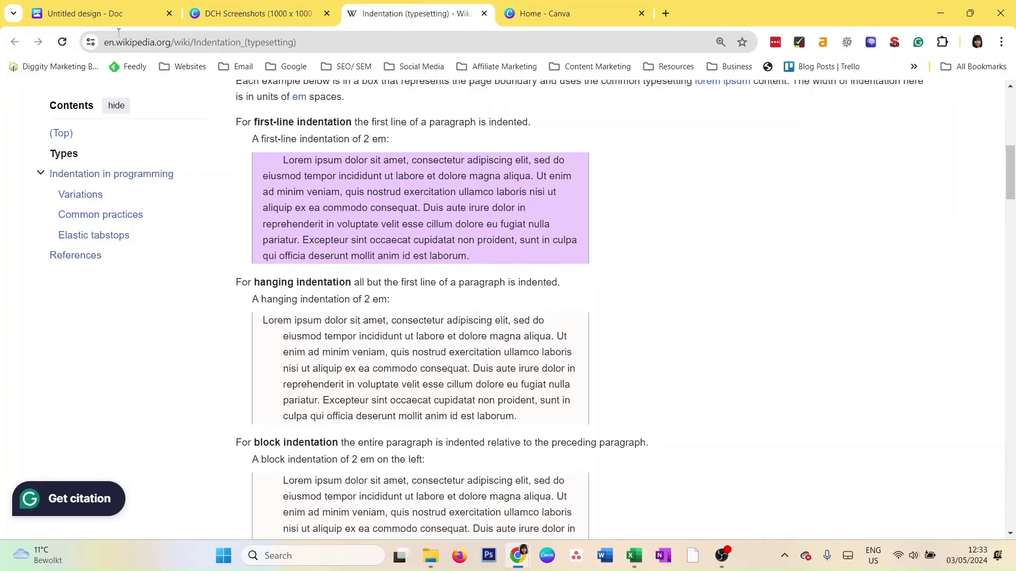
left_click(115, 7)
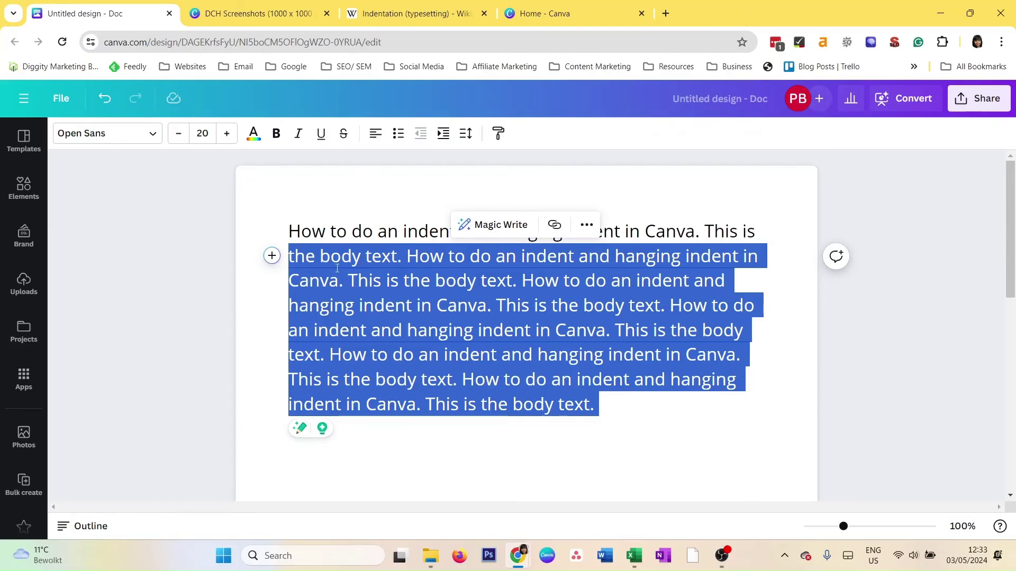
Try to make a hanging indent by increasing the selected lines' indent by three levels, and remove those levels again
left_click(444, 136)
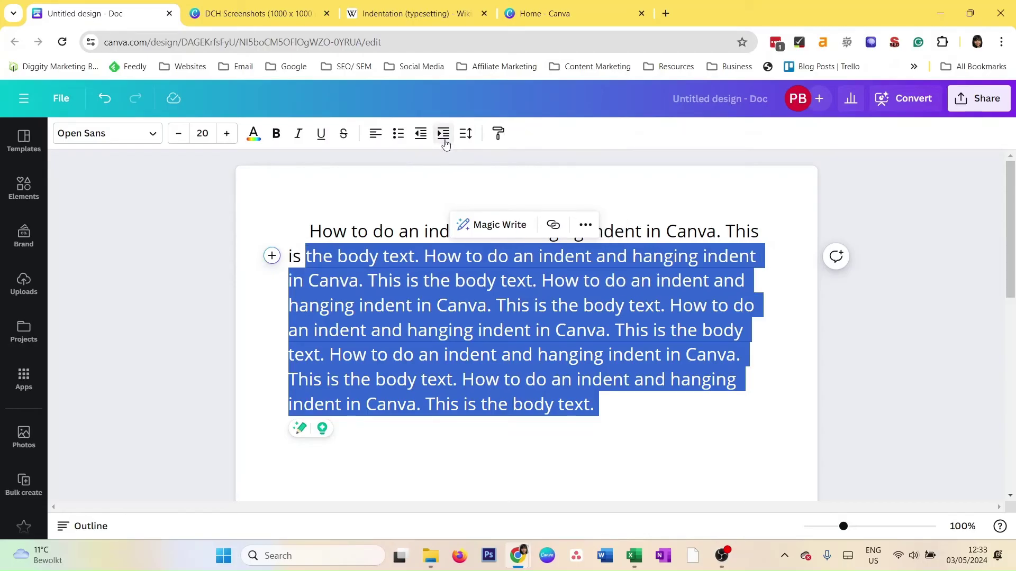
left_click(445, 142)
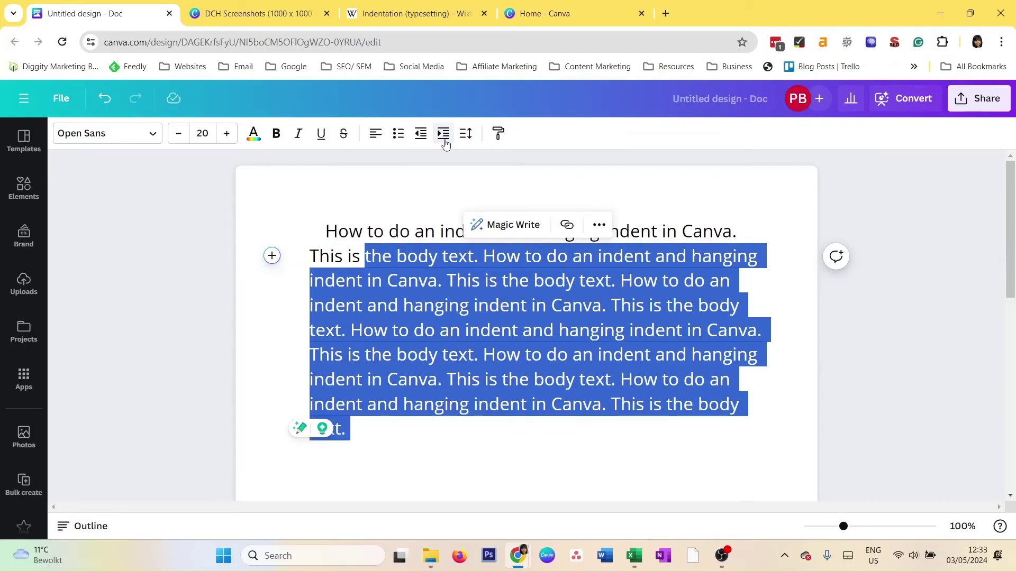
left_click(445, 142)
left_click(422, 142)
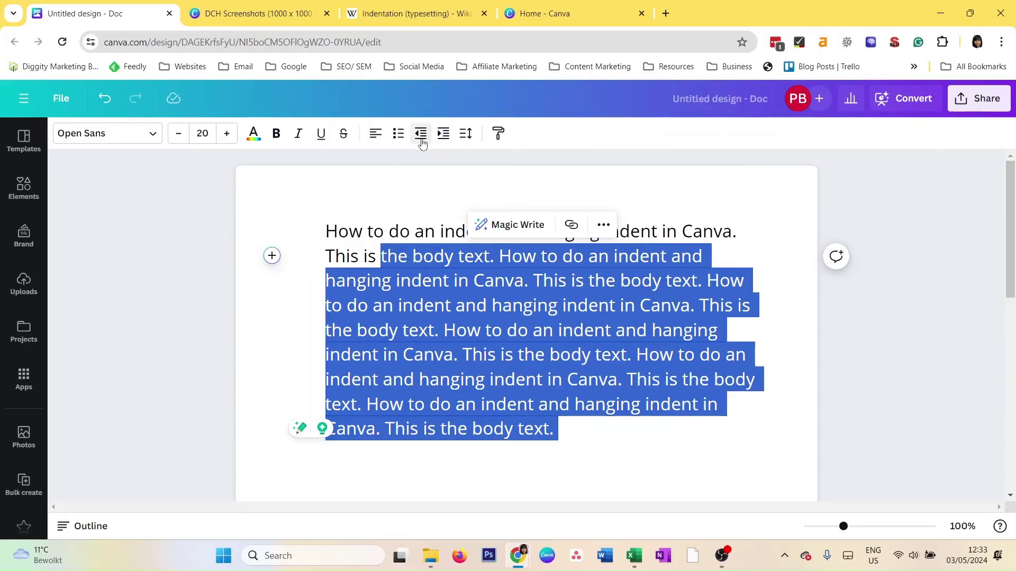
left_click(421, 142)
left_click(422, 142)
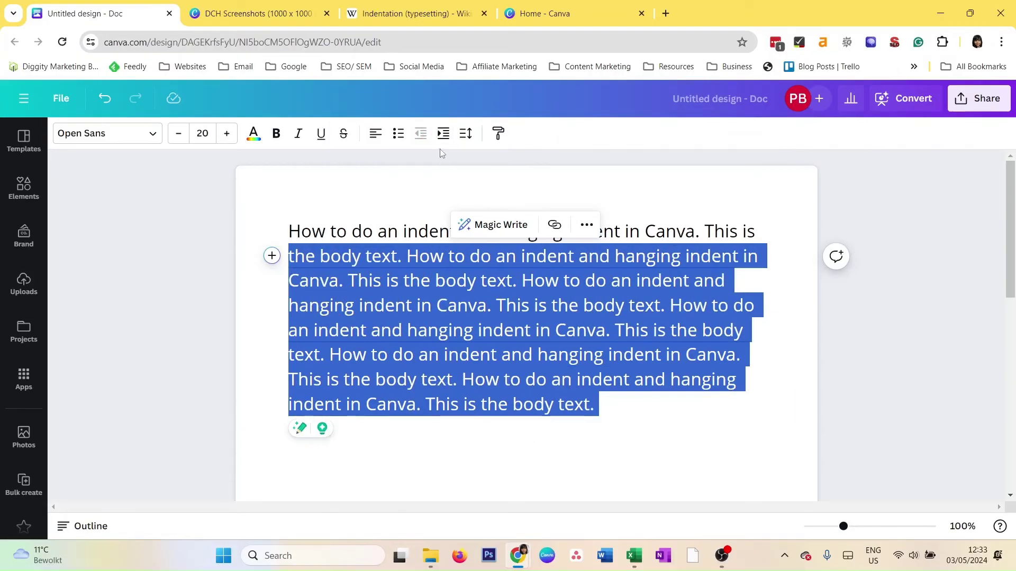
Review Wikipedia's indentation examples and the hanging indent on page 9 of the DCH Screenshots design, and return to the doc
left_click(431, 16)
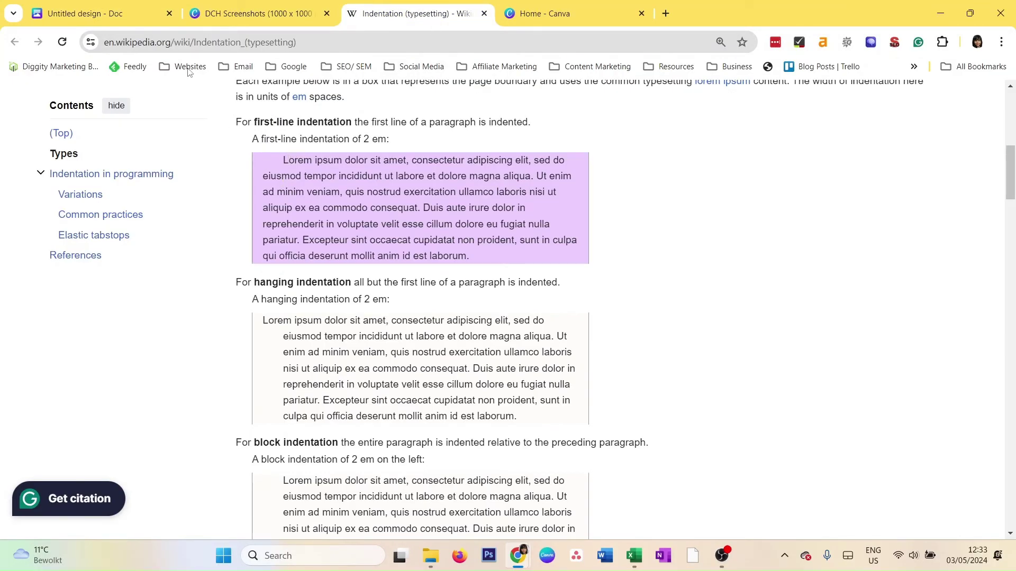
left_click(156, 7)
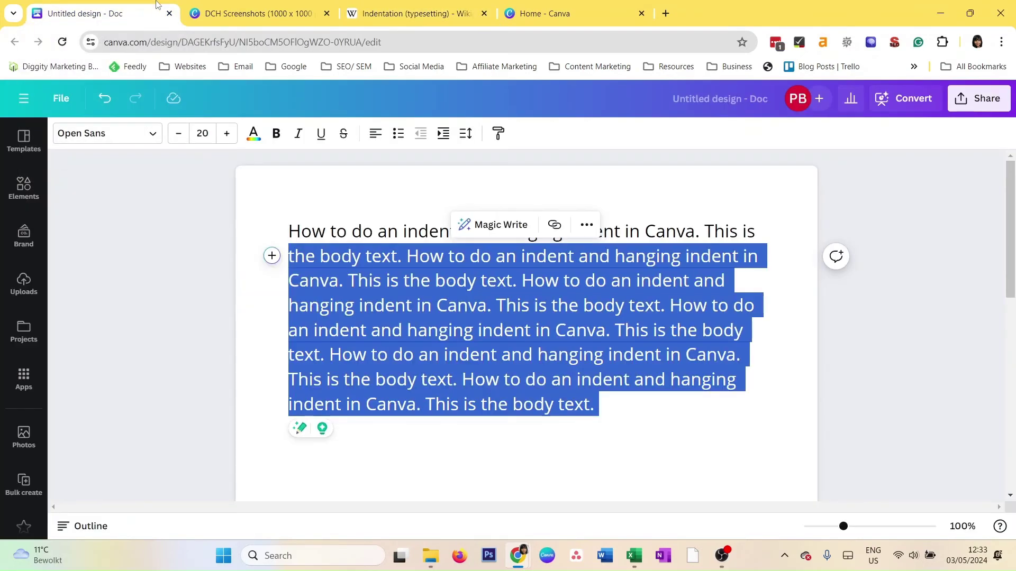
left_click(206, 8)
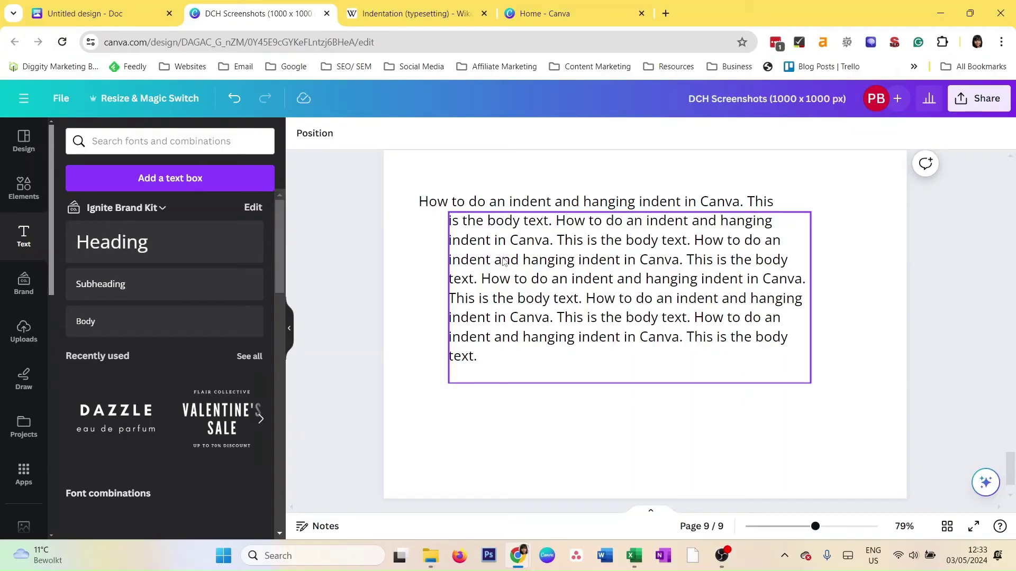
left_click(553, 443)
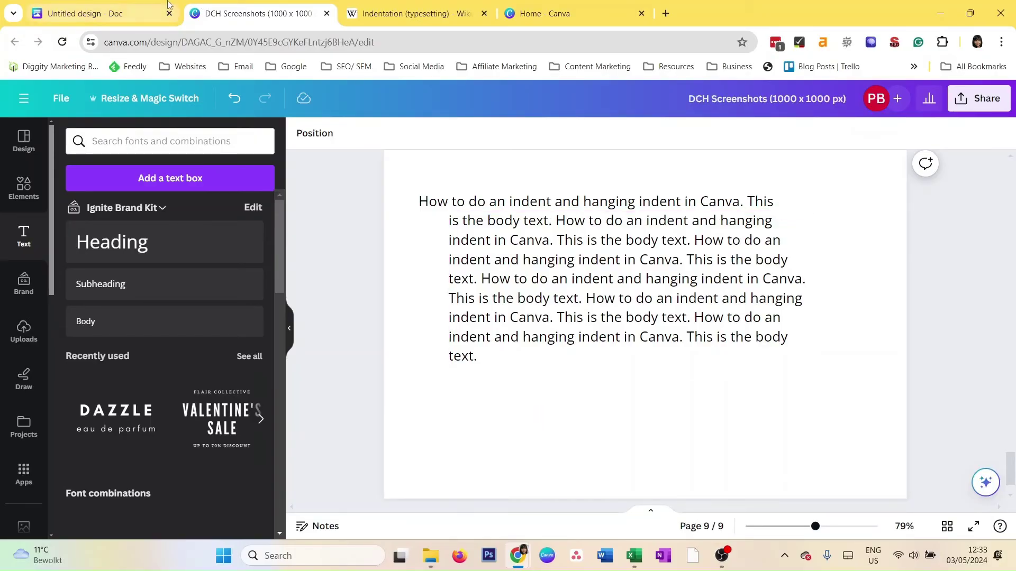
left_click(100, 14)
Copy the whole paragraph in the doc, and increase and decrease its indent by one level
left_click(358, 168)
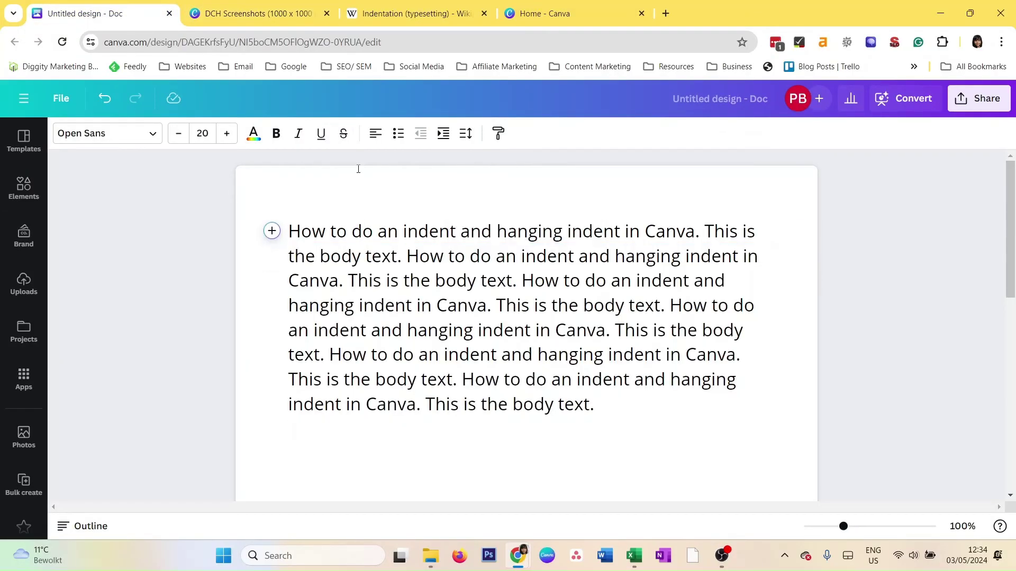
left_click_drag(603, 408, 295, 232)
key("ctrl+c")
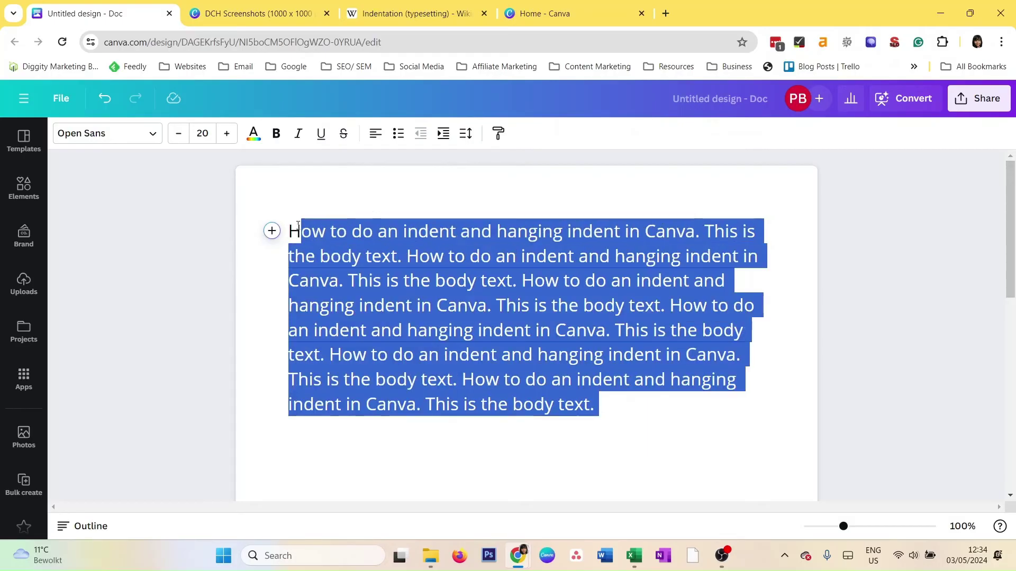
left_click(444, 135)
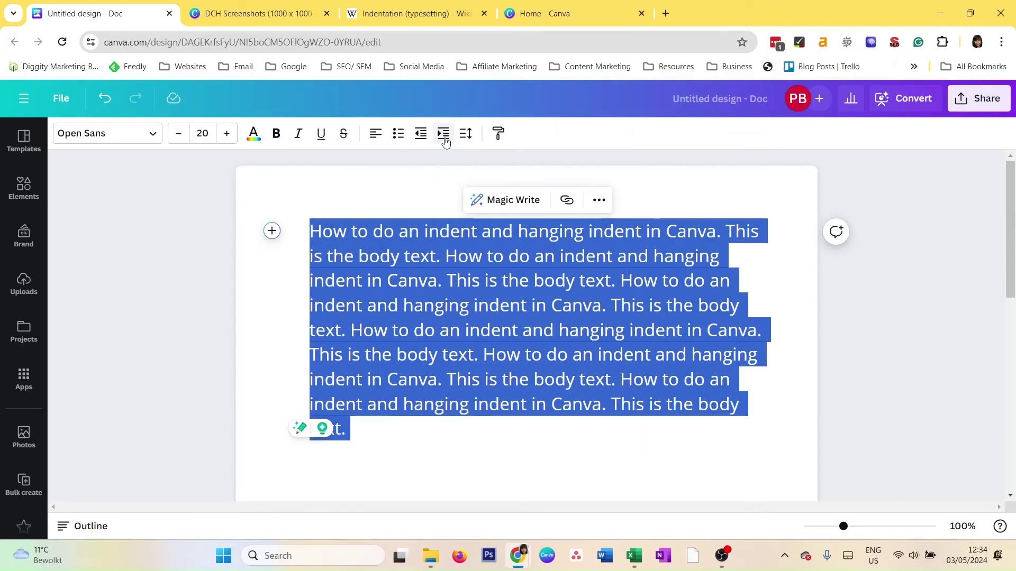
left_click(420, 134)
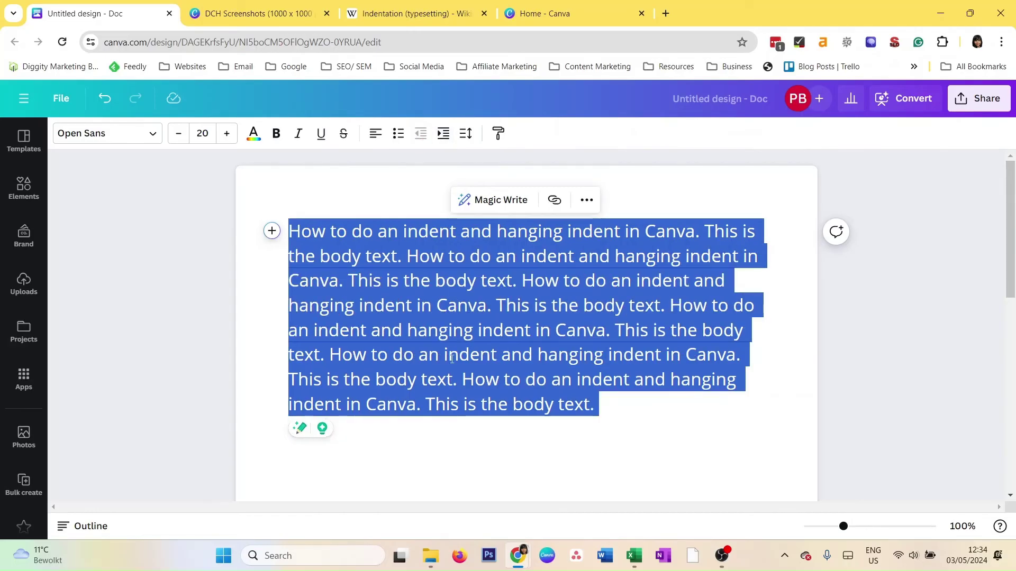
Switch to the DCH Screenshots design and move the lower body text box farther right to widen the hanging indent
left_click(365, 12)
left_click(256, 16)
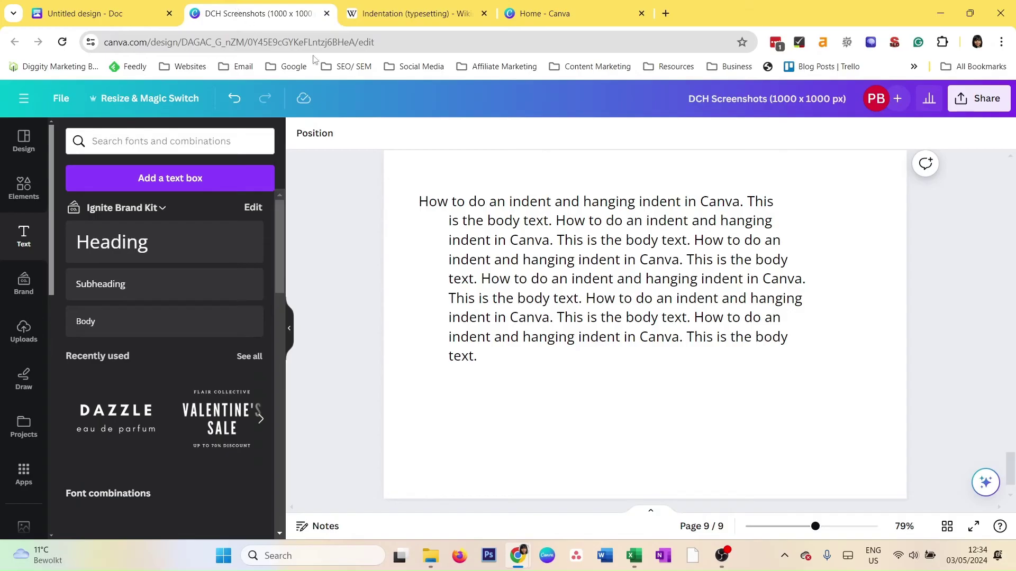
left_click(478, 289)
left_click_drag(457, 261, 491, 264)
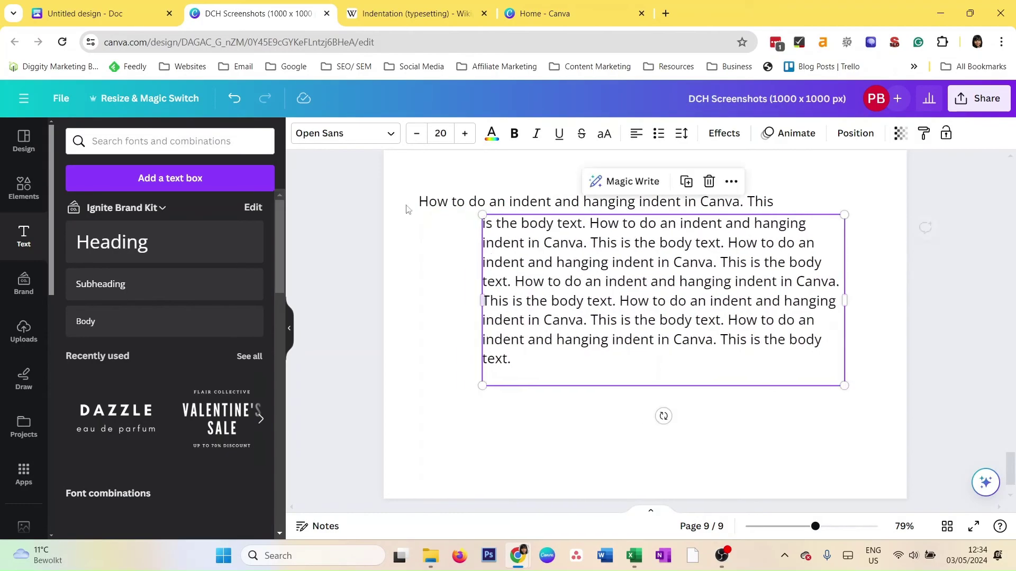
Return to the untitled doc and set the selected paragraph's font size to 15
left_click(62, 4)
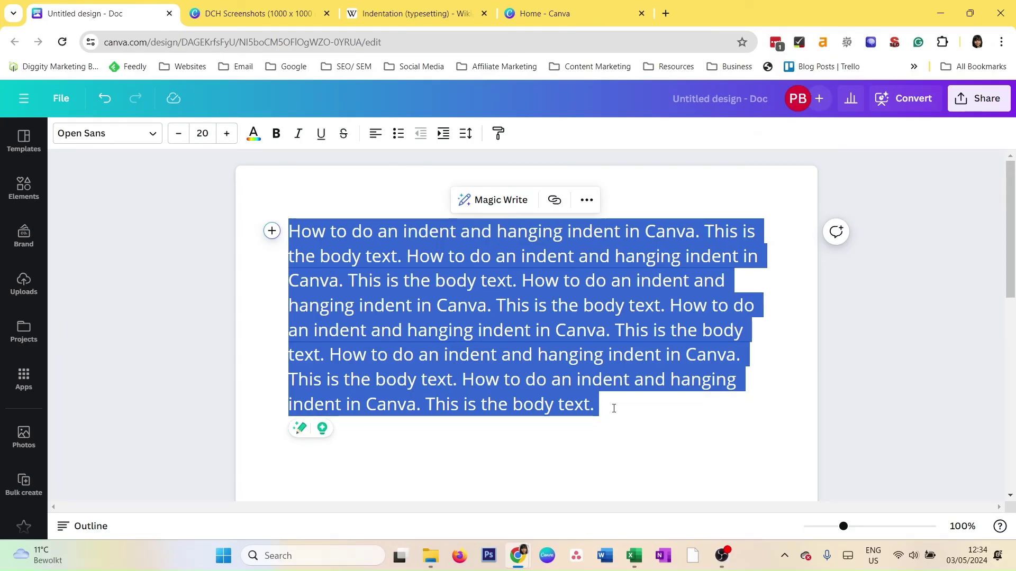
left_click(179, 135)
left_click(178, 135)
left_click(178, 135)
left_click(178, 135)
left_click(178, 136)
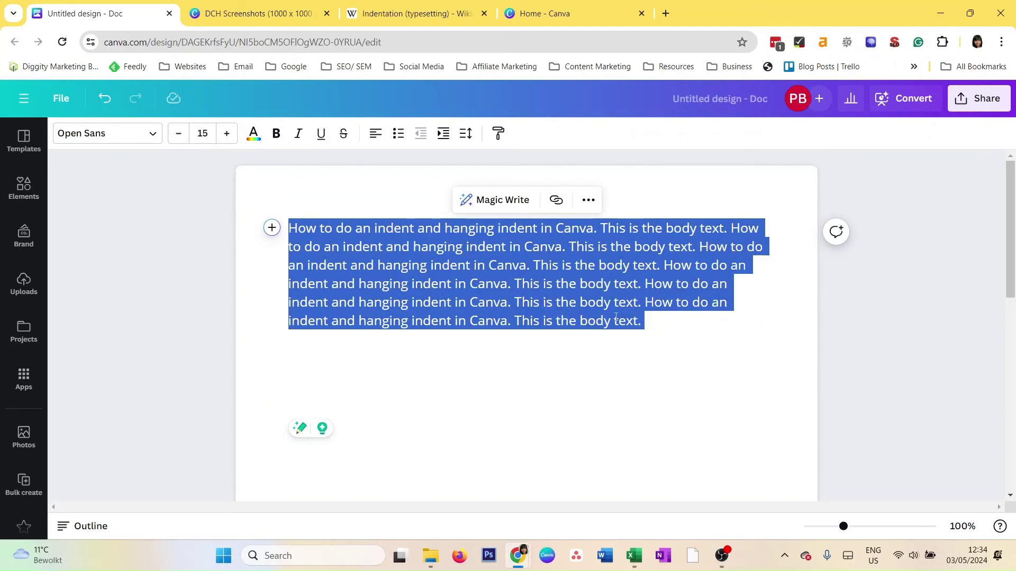
Paste a copy of the paragraph on a new line below the original
left_click(713, 345)
key("Return")
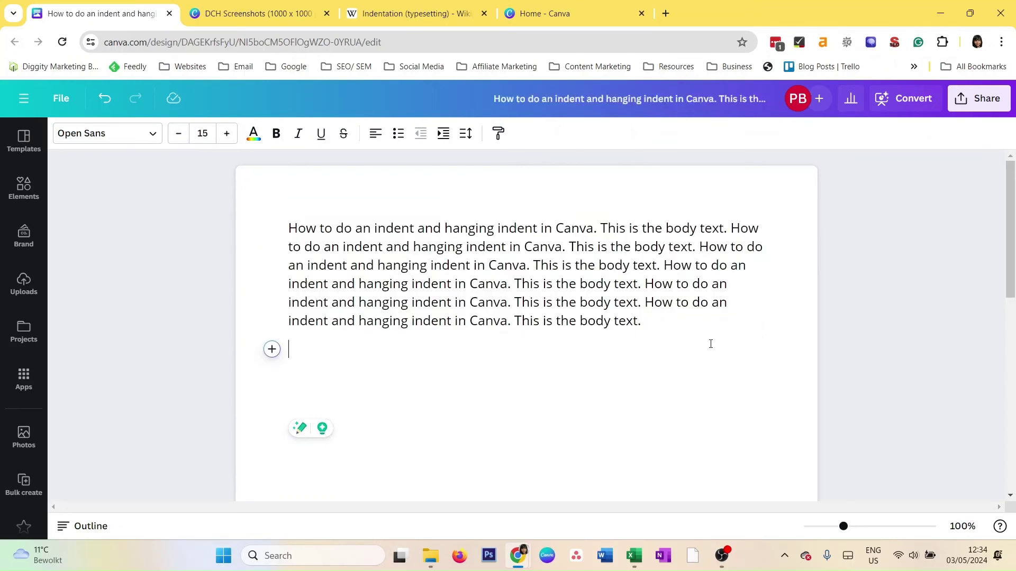
key("ctrl+v")
Select the upper paragraph and increase its indent by two levels
left_click_drag(643, 323, 290, 228)
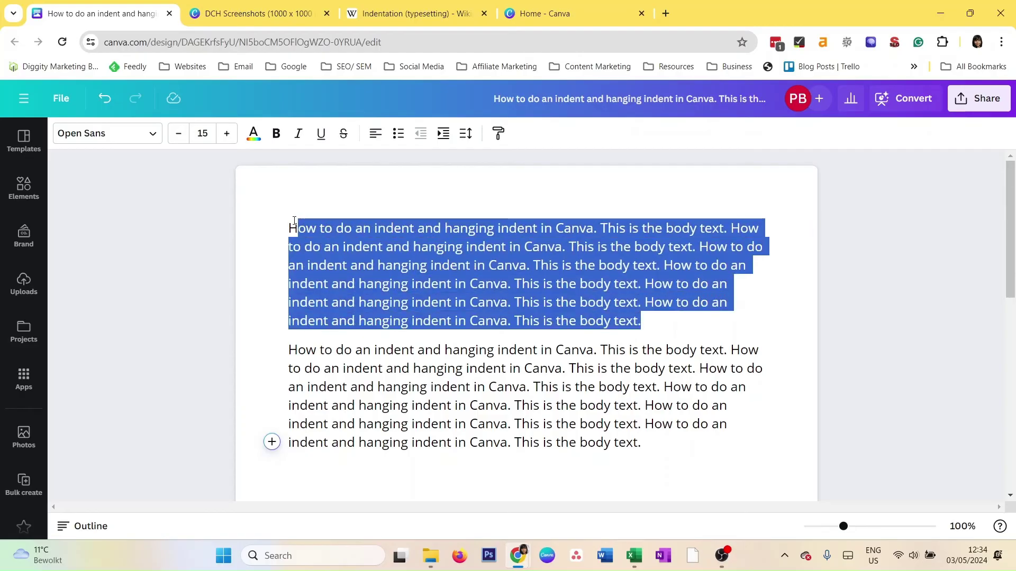
left_click(443, 134)
left_click(444, 136)
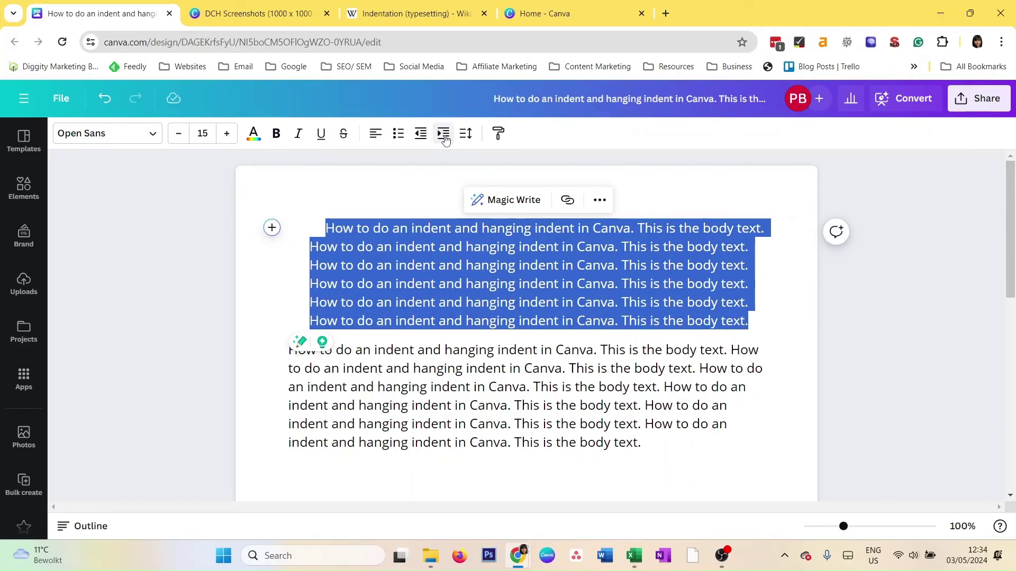
Undo the last two indent increases on the upper paragraph of the doc
left_click(362, 228)
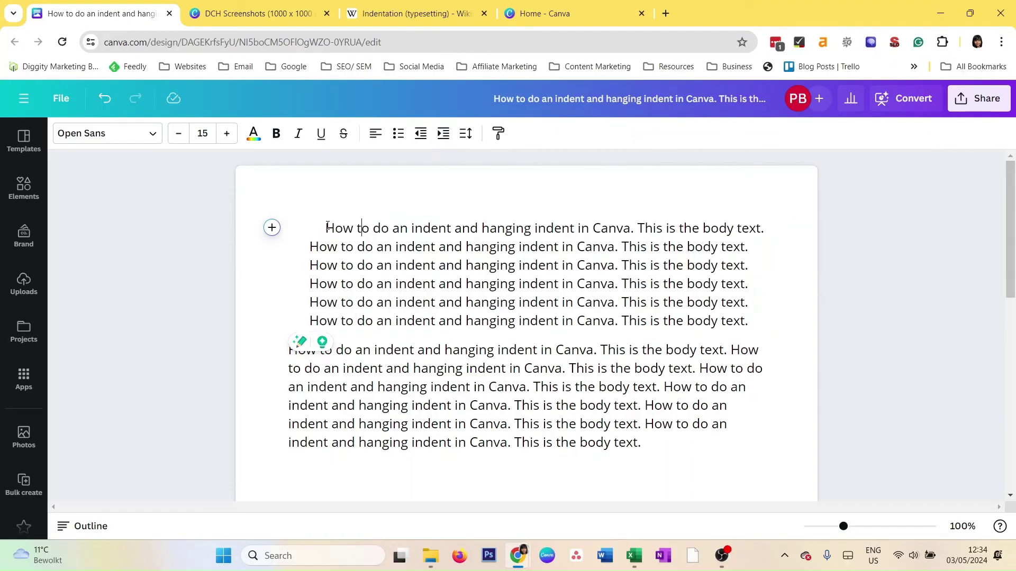
key("ctrl+z")
key("ctrl+z")
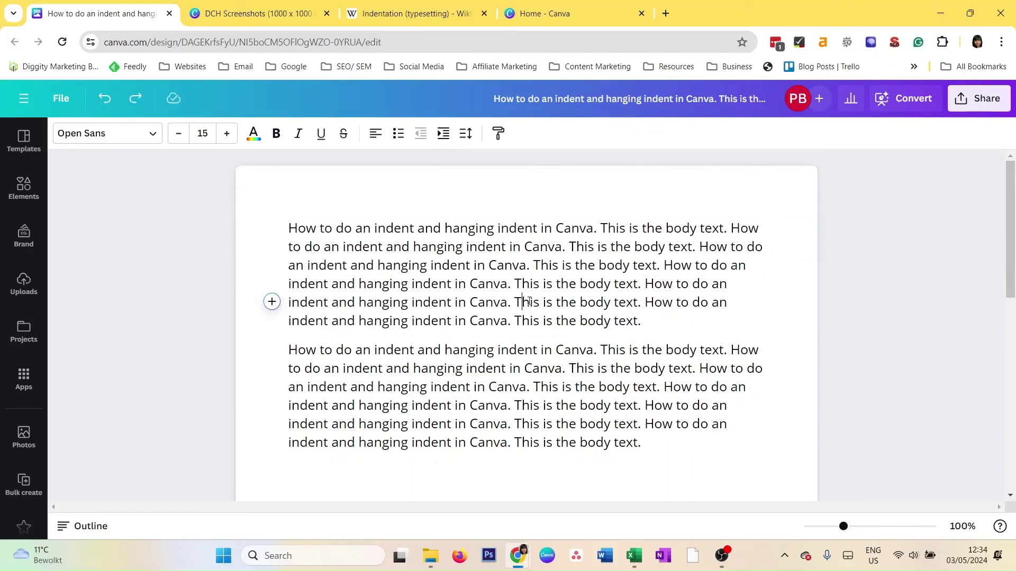
Increase the whole upper paragraph's indent by two levels and reduce it by two levels again
left_click_drag(645, 319, 288, 228)
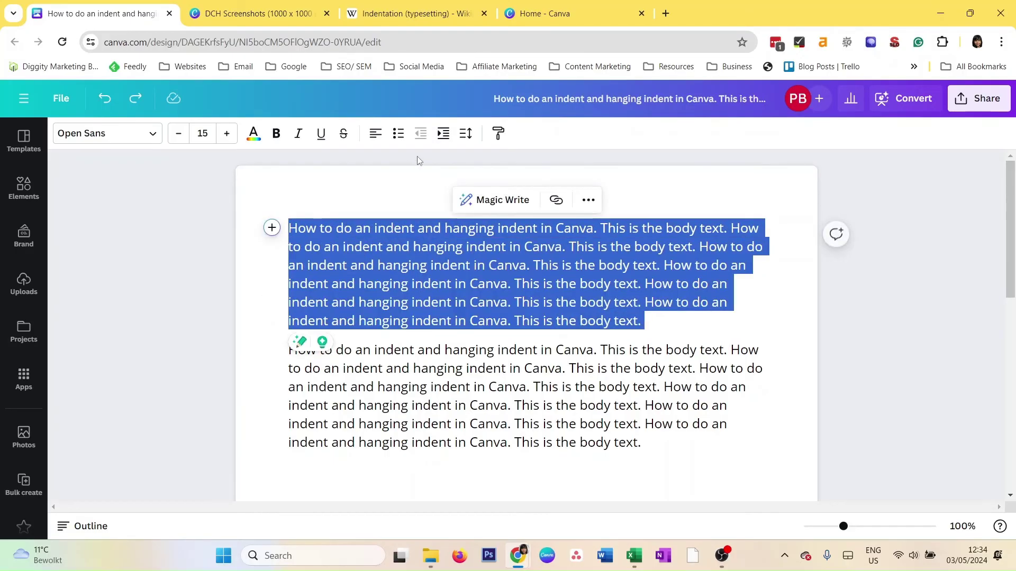
left_click(444, 135)
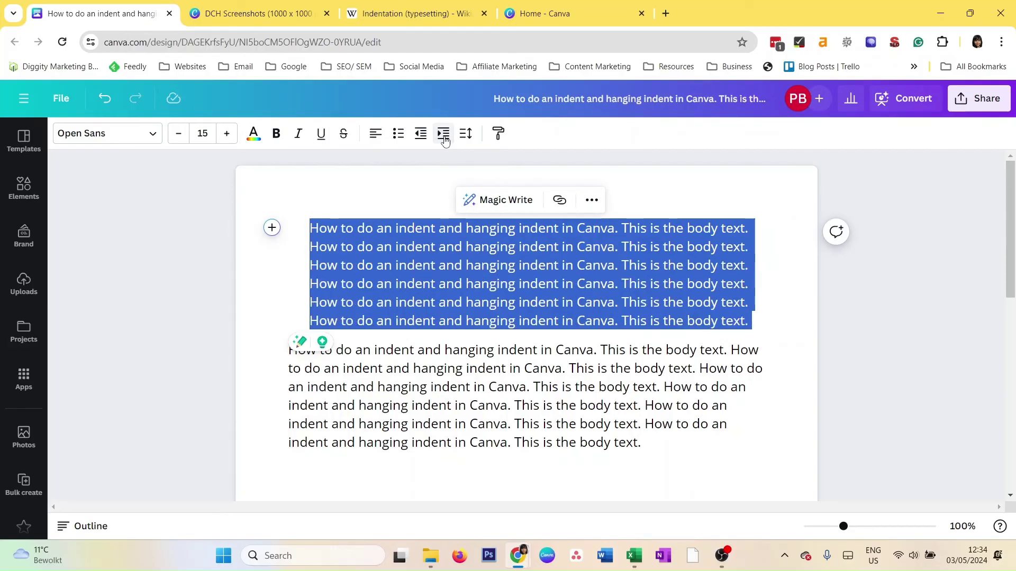
left_click(444, 136)
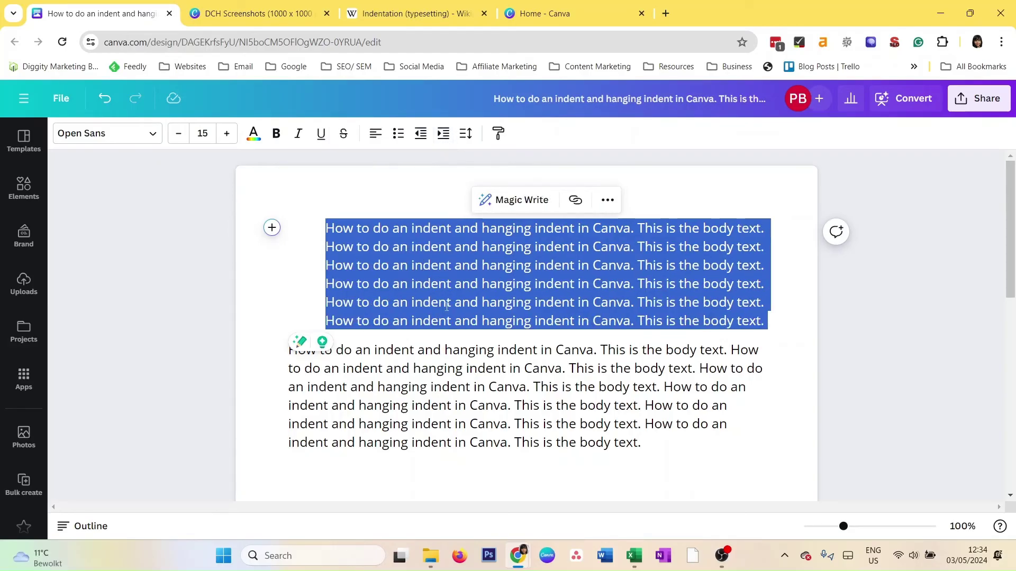
left_click(422, 138)
left_click(422, 138)
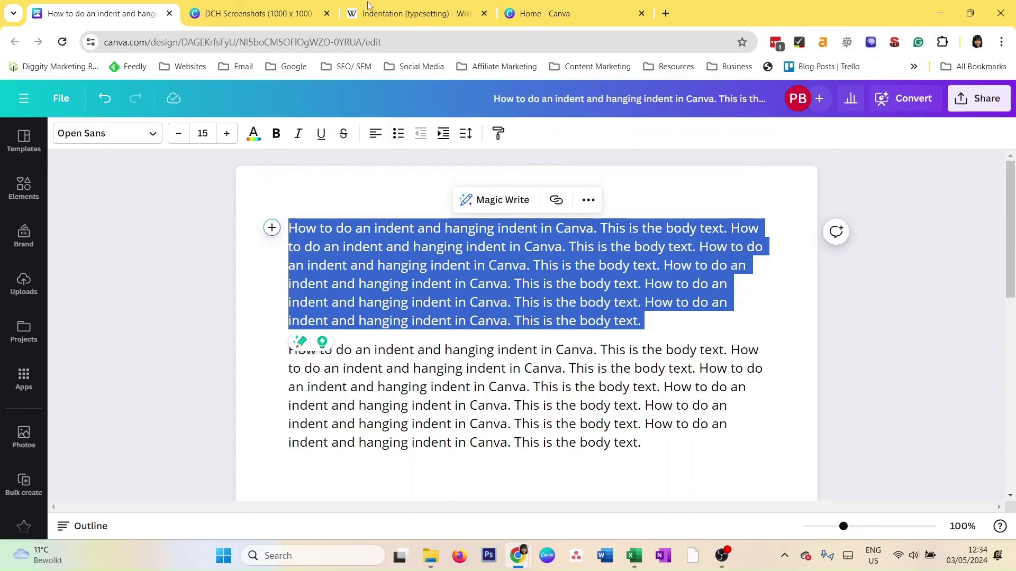
Compare the hanging-indent text in the DCH Screenshots design with the upper paragraph in the doc, ending on the design
key("ctrl+Tab")
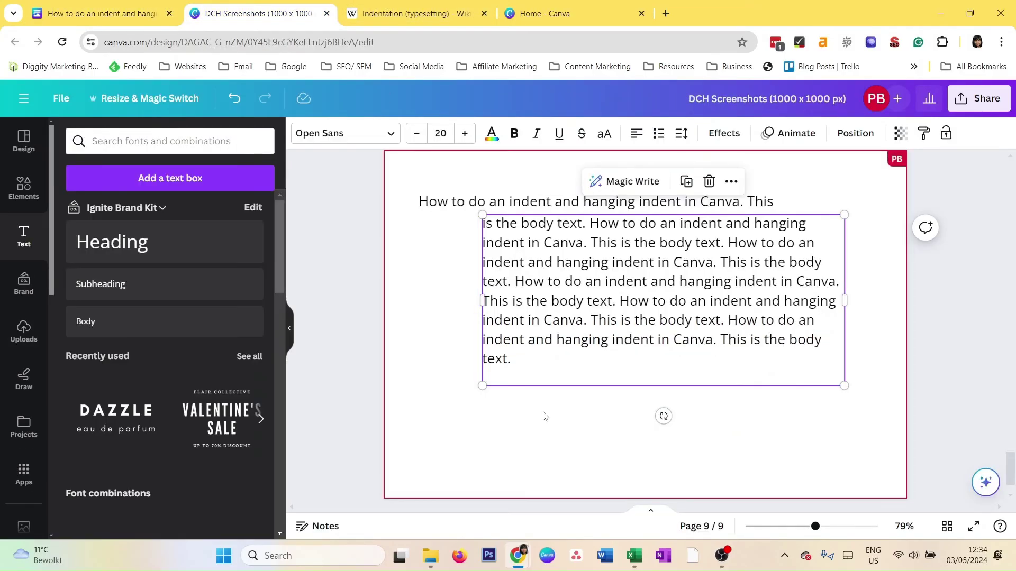
left_click(647, 385)
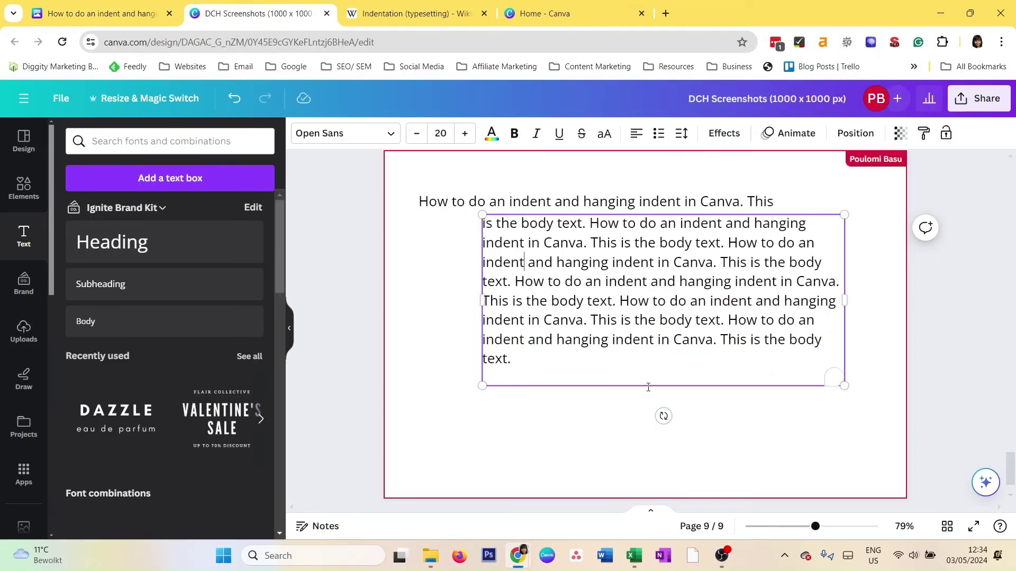
left_click(428, 172)
left_click(105, 13)
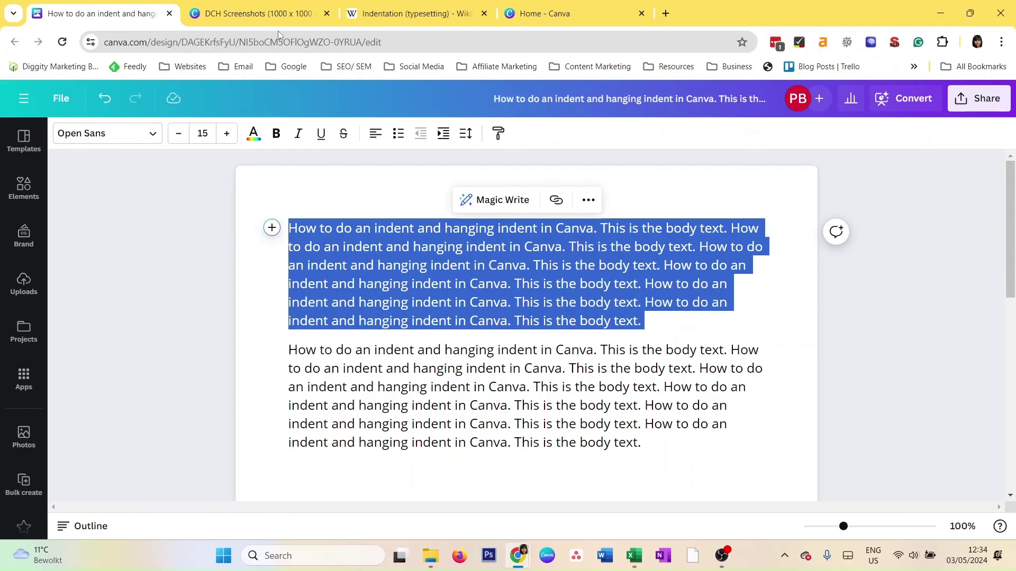
left_click(259, 13)
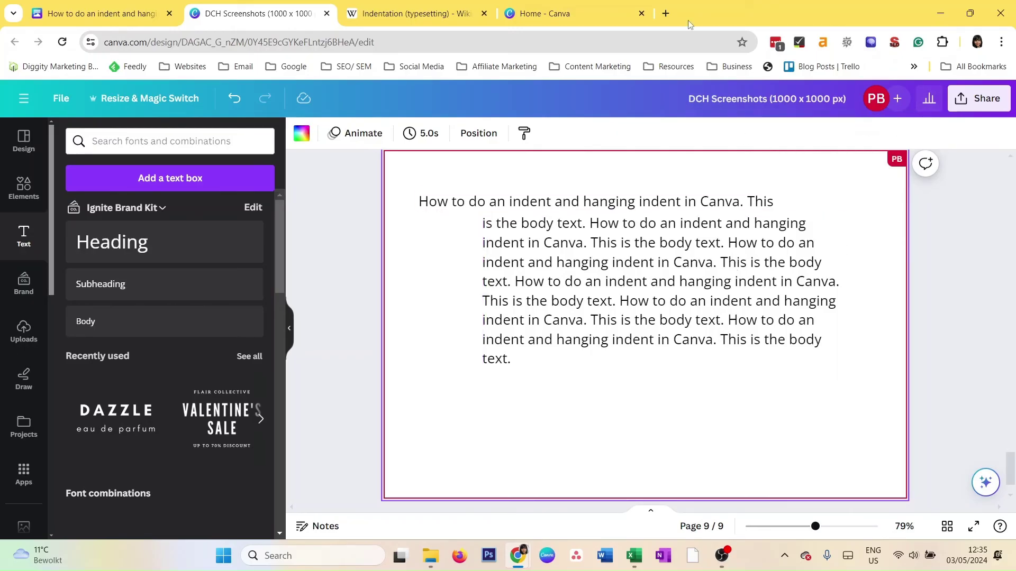
Switch to the Canva home page and browse the suggested design types offered by its search
key("ctrl+4")
left_click(866, 108)
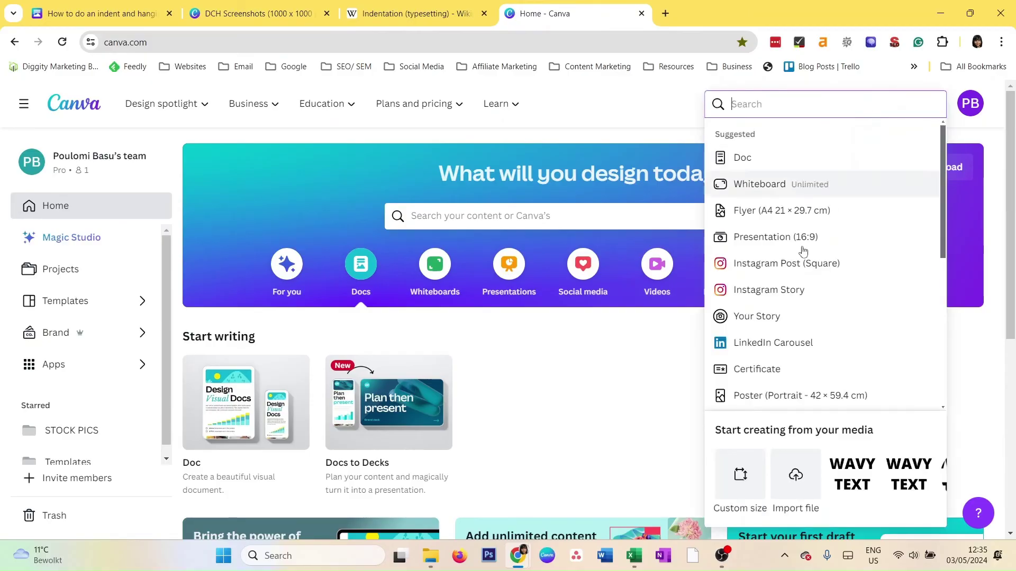
scroll(826, 285, "down", 2)
scroll(837, 258, "down", 2)
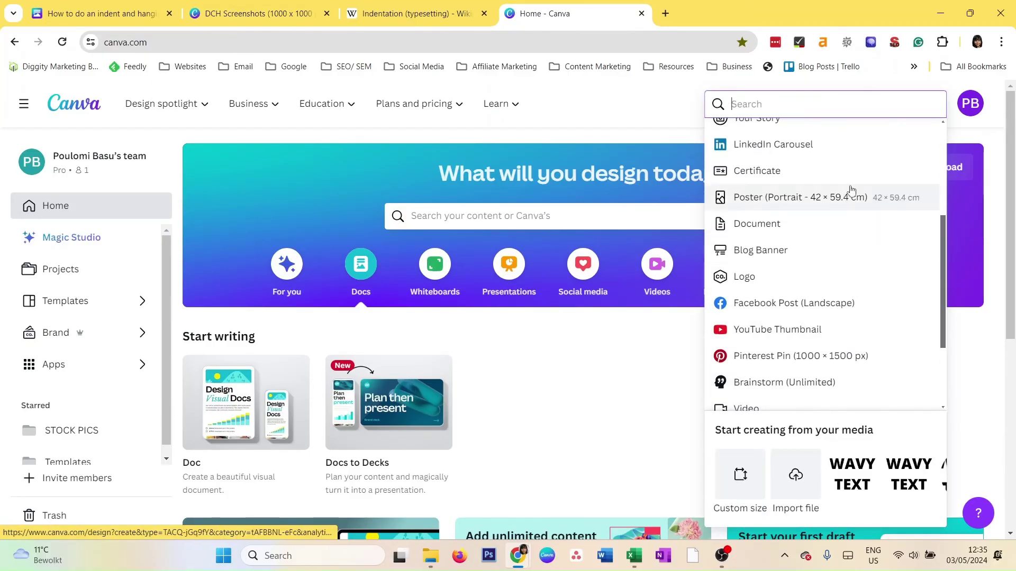
scroll(829, 369, "down", 3)
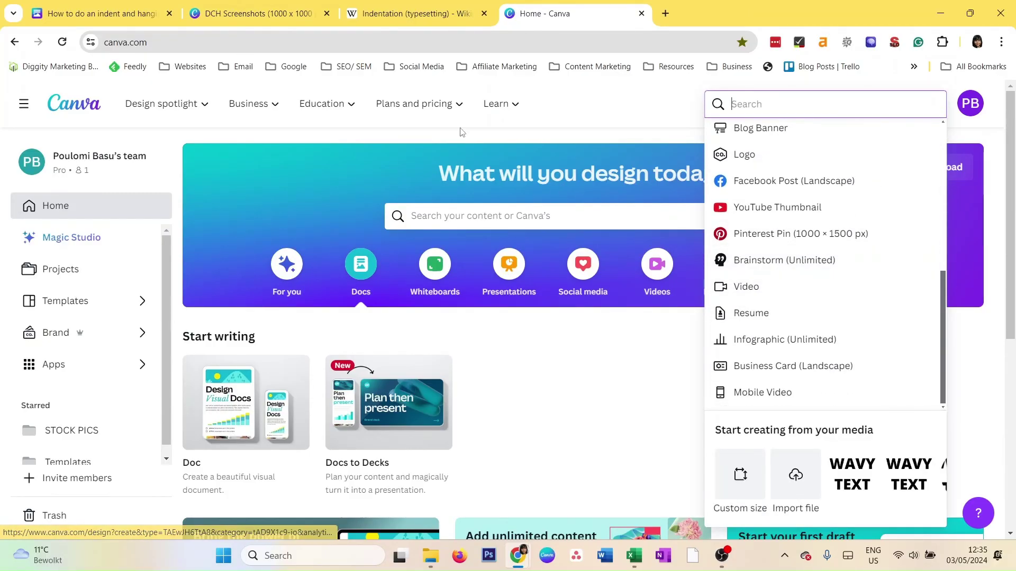
Revisit the DCH Screenshots design, return to the doc and place the cursor at the start of the upper paragraph
left_click(278, 10)
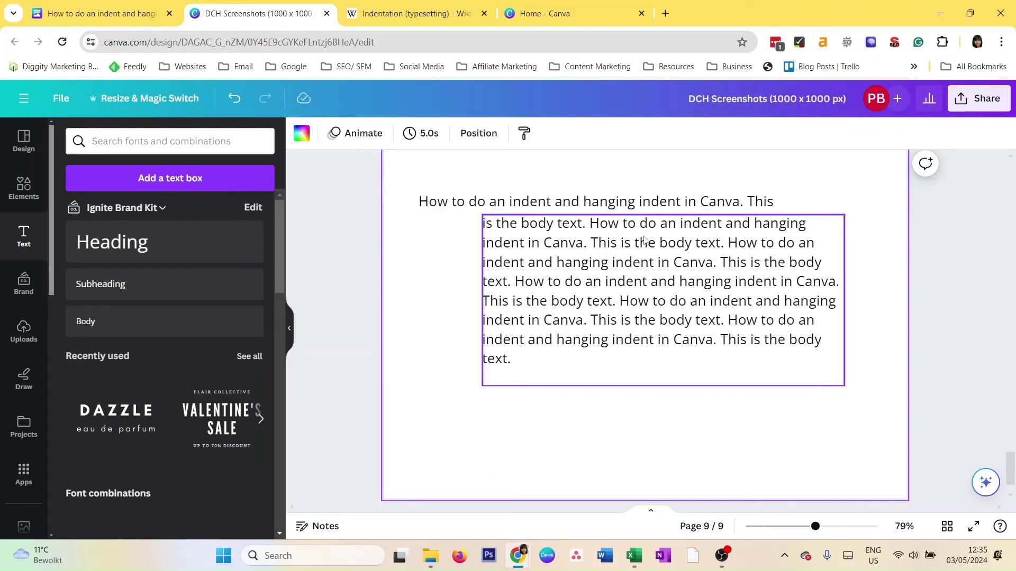
left_click(100, 13)
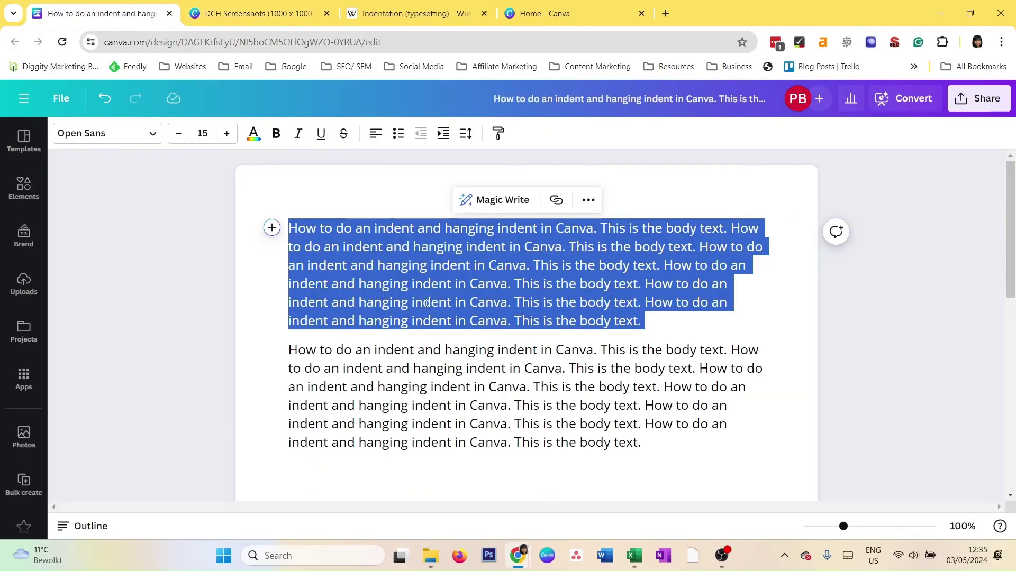
left_click(447, 320)
left_click_drag(632, 328, 288, 235)
left_click(289, 228)
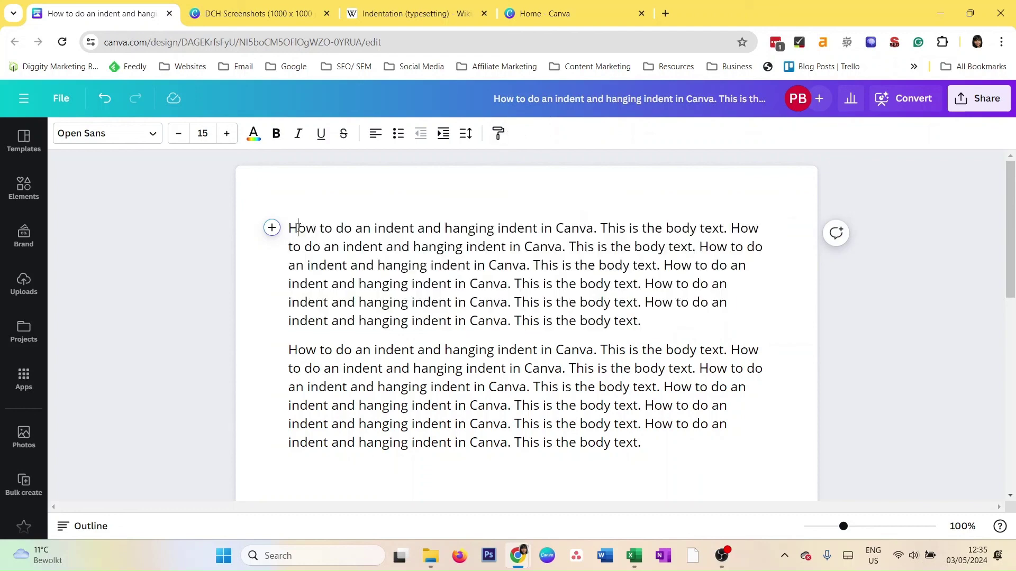
Try to indent only the selected first line of the upper paragraph by one level, and remove that indent
left_click_drag(290, 228, 759, 228)
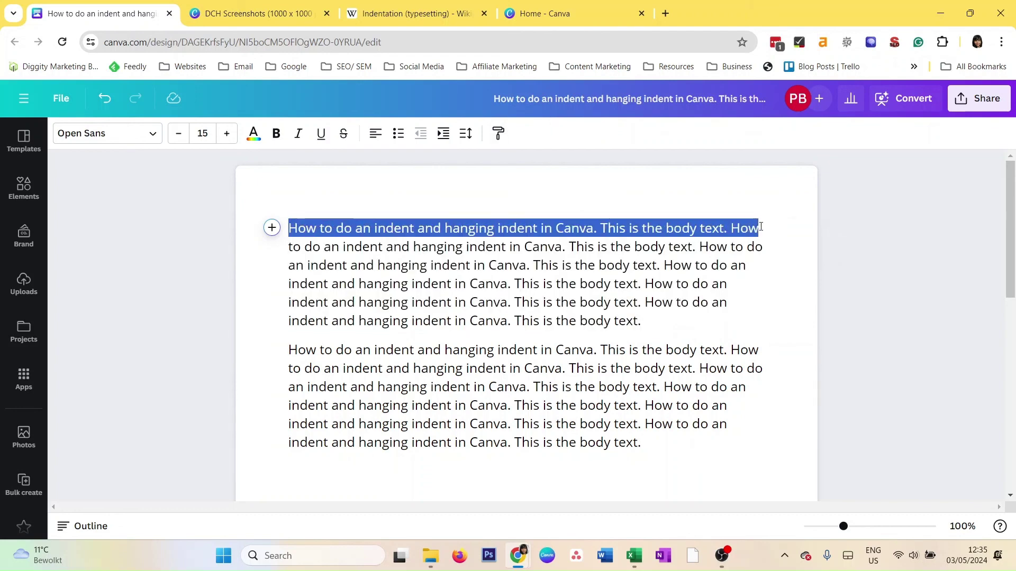
left_click(443, 138)
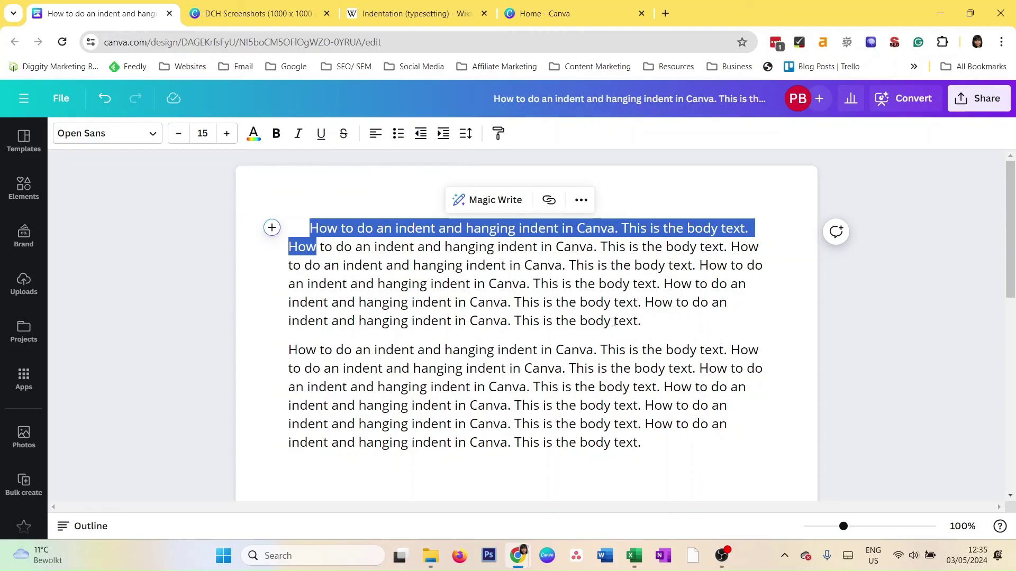
left_click(419, 135)
left_click(402, 280)
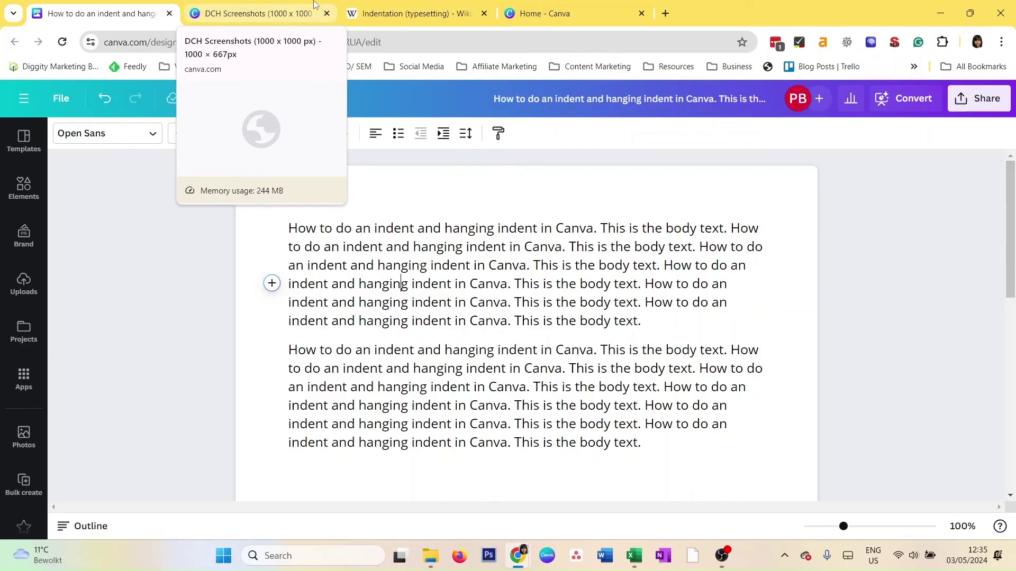
Switch to the DCH Screenshots design to review its hanging-indent text
left_click(248, 13)
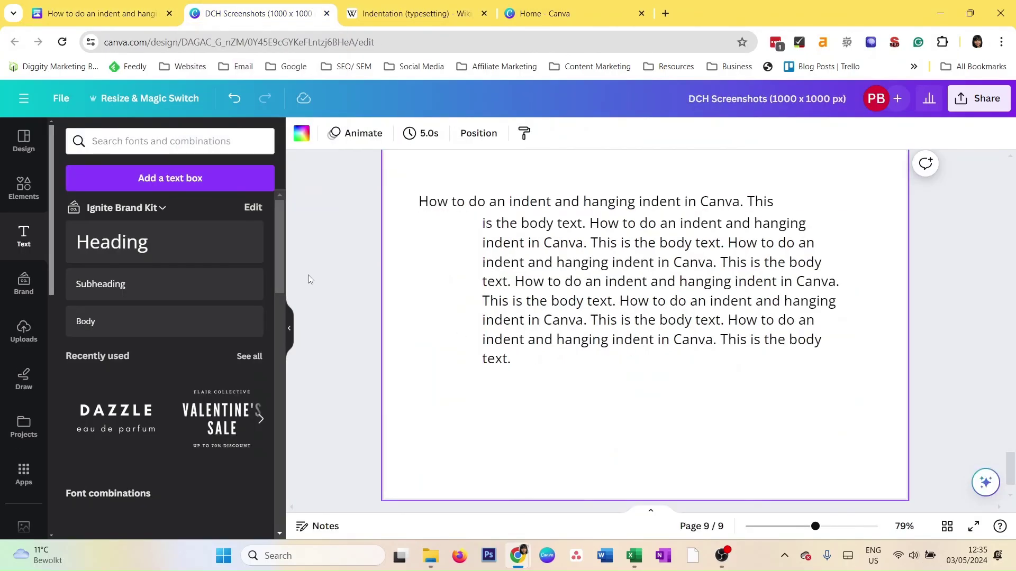